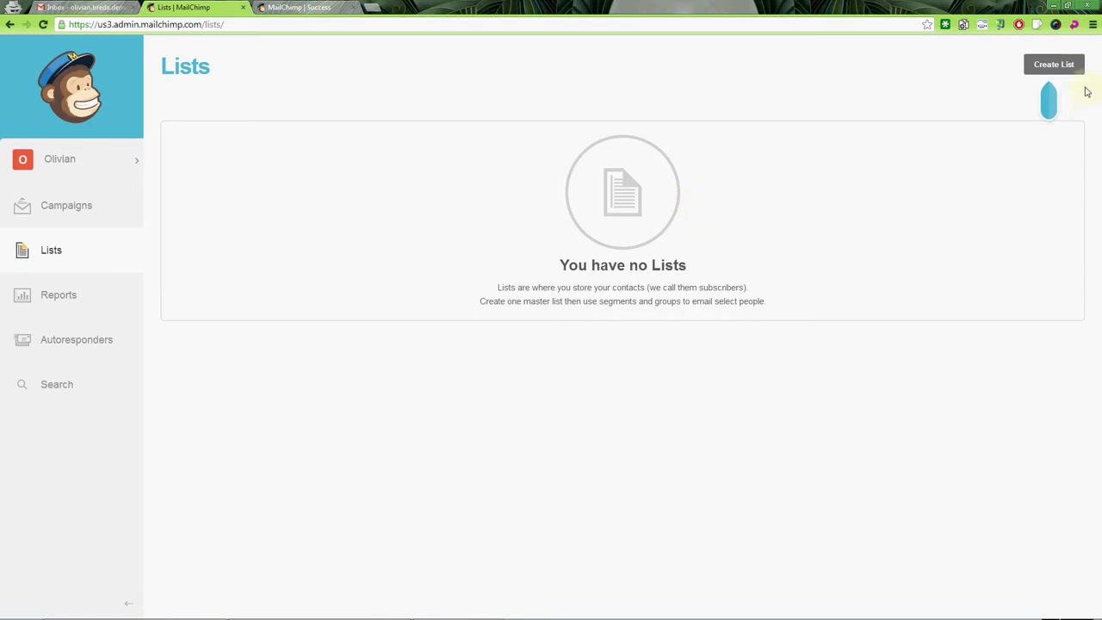
# Open the Lists page to begin setting up a new list.
pyautogui.click(1055, 65)
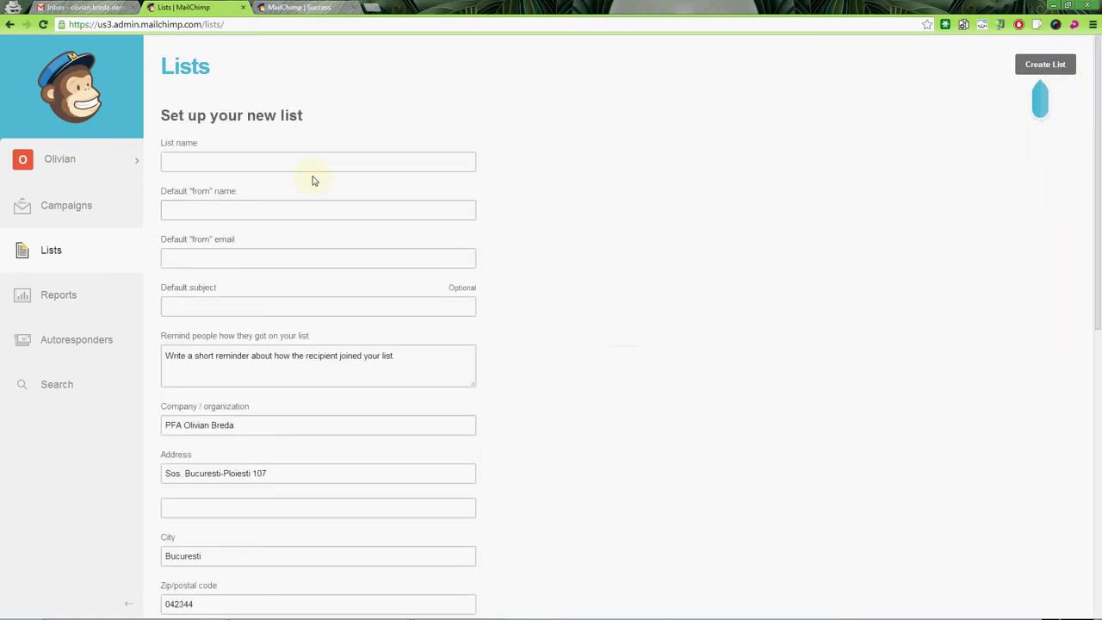
# Look over the new-list form and put the cursor in the List name field.
pyautogui.scroll(-2, 556, 327)
pyautogui.scroll(-5, 556, 327)
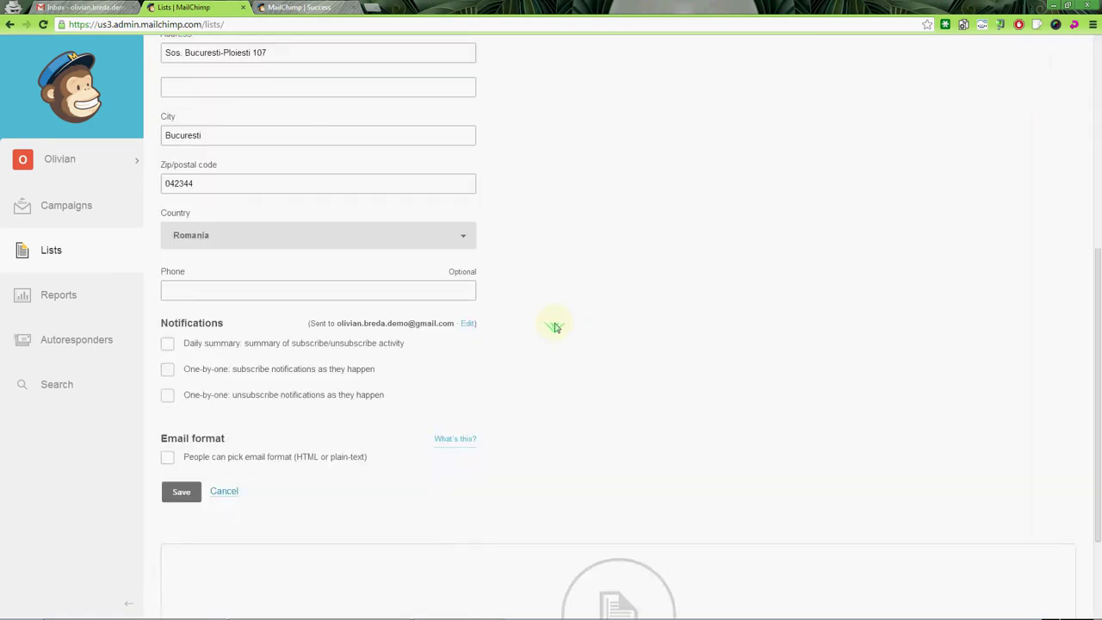
pyautogui.scroll(7, 555, 325)
pyautogui.click(249, 164)
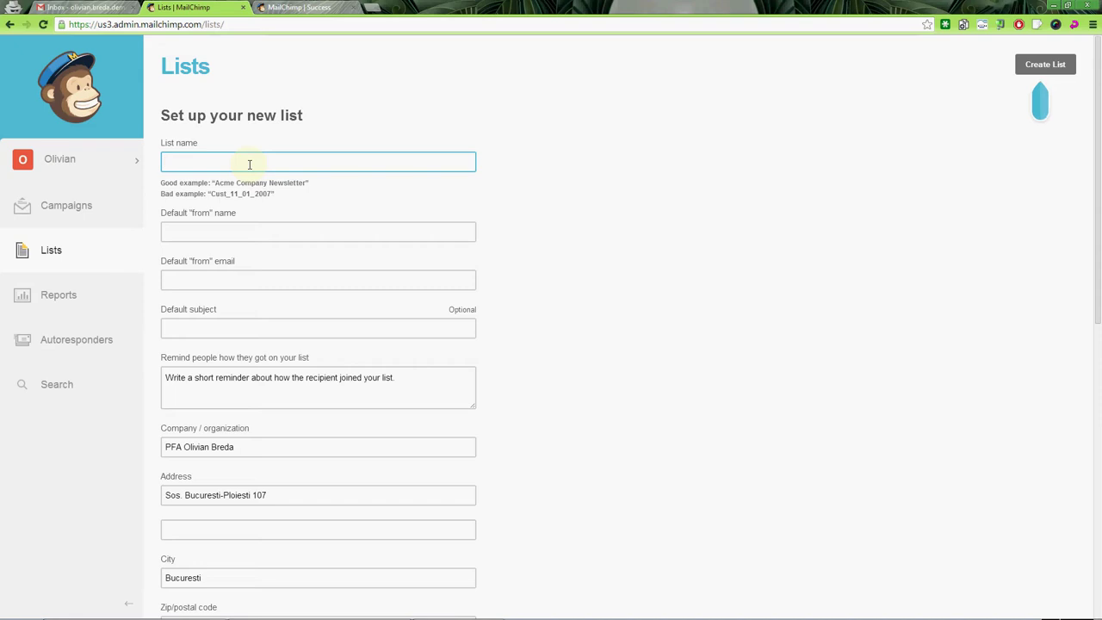
# Name the list 'Listă abonați site olivian.ro' and enter the sender name and sender e-mail.
pyautogui.write('istă abonati site olivian.ro')
pyautogui.press('Tab')
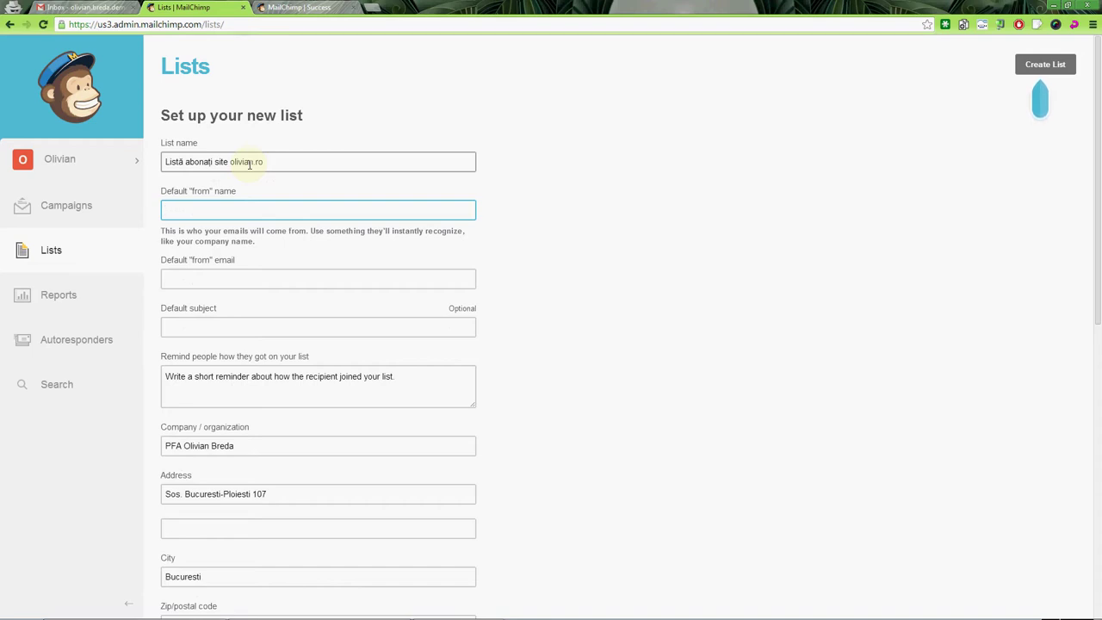
pyautogui.write('ivian Breda (olivian.ro)')
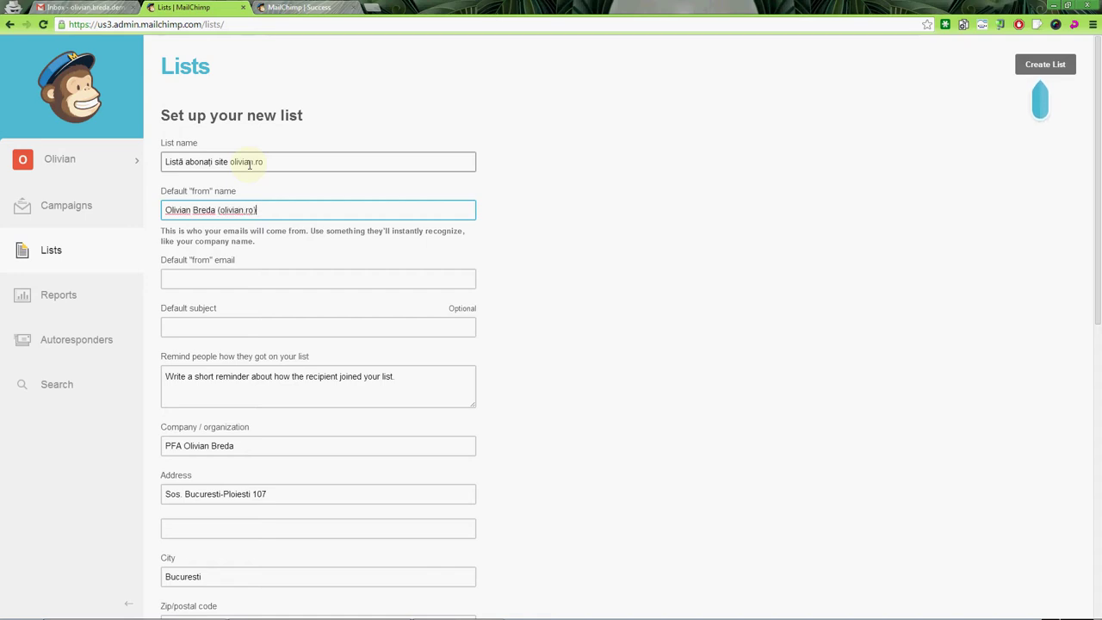
pyautogui.press('Tab')
pyautogui.hotkey('alt', 'Tab')
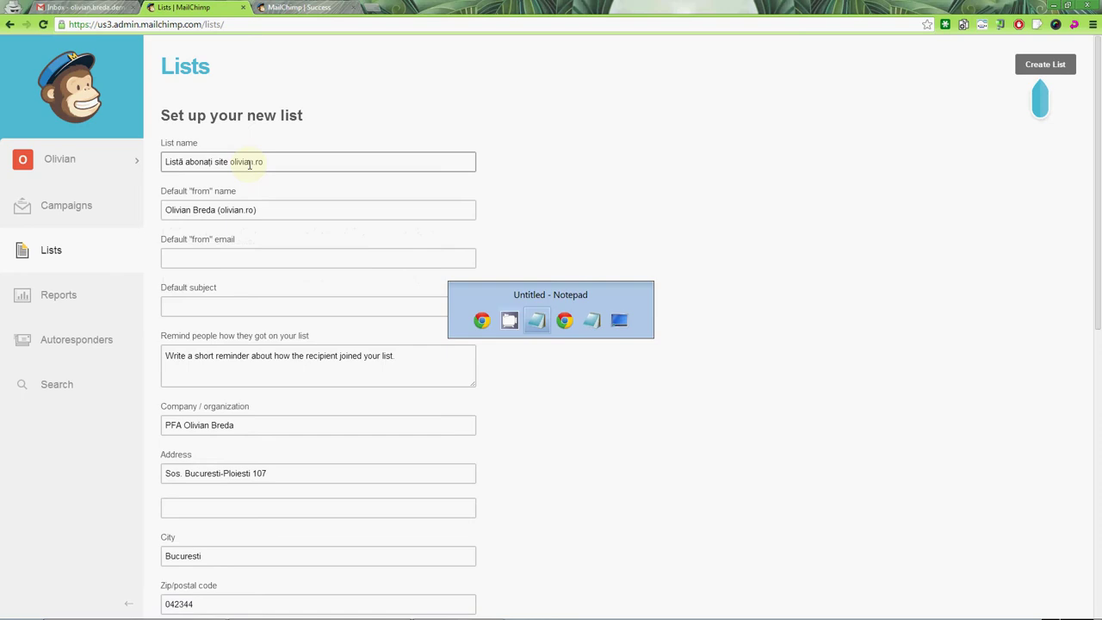
pyautogui.hotkey('ctrl', 'Home')
pyautogui.hotkey('shift', 'End')
pyautogui.hotkey('ctrl', 'c')
pyautogui.hotkey('alt', 'Tab')
pyautogui.hotkey('ctrl', 'v')
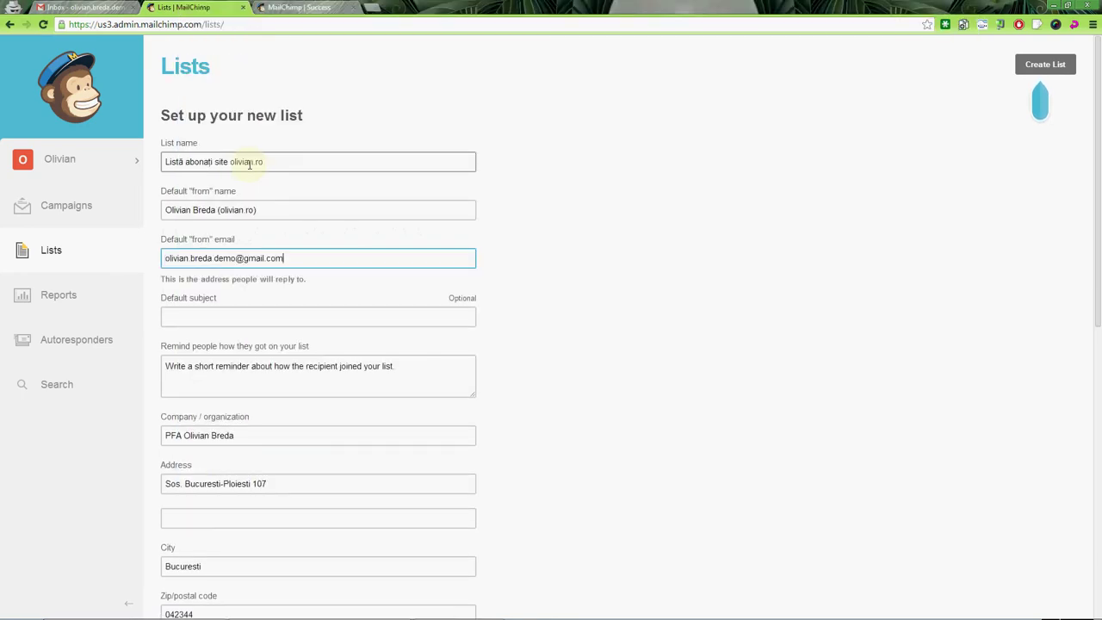
# Set default subject 'Mesaje noi pe olivian.ro' and reminder 'V-ati abonat pe site-ul olivian.ro'.
pyautogui.press('Tab')
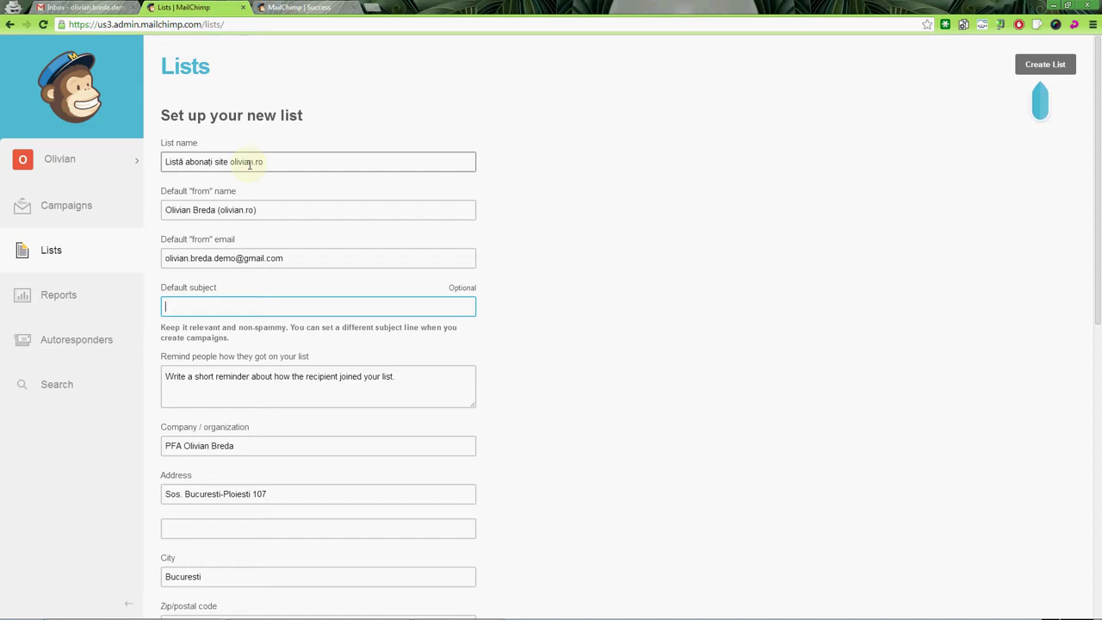
pyautogui.write('Mesaje noi pe olivian.ro')
pyautogui.press('Tab')
pyautogui.write('V-ati a')
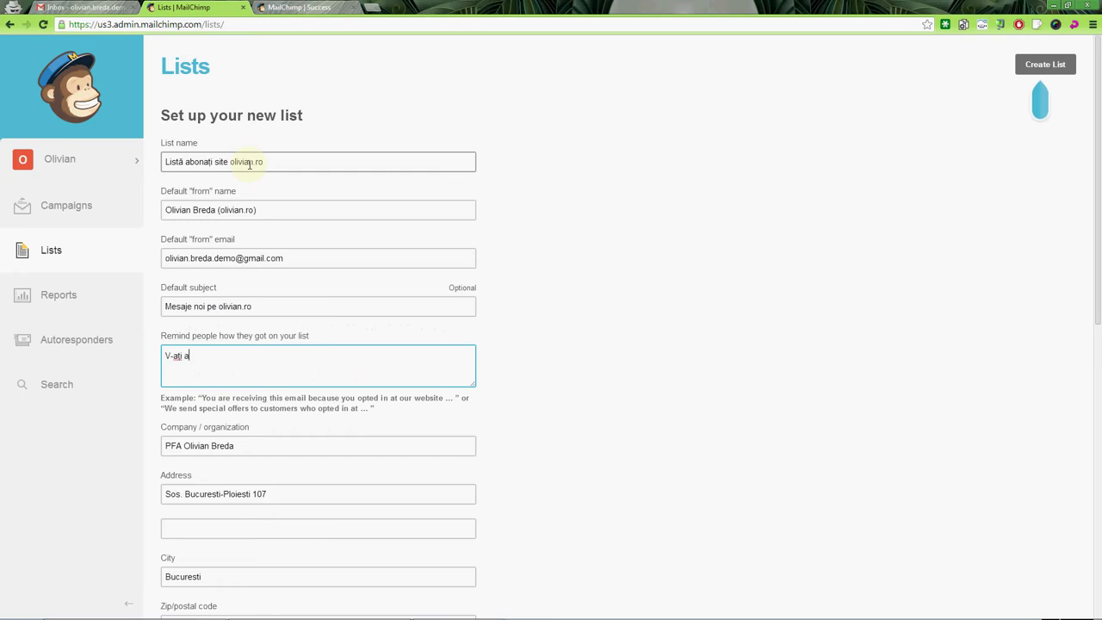
pyautogui.write('bonat pe site-ul olivian.ro')
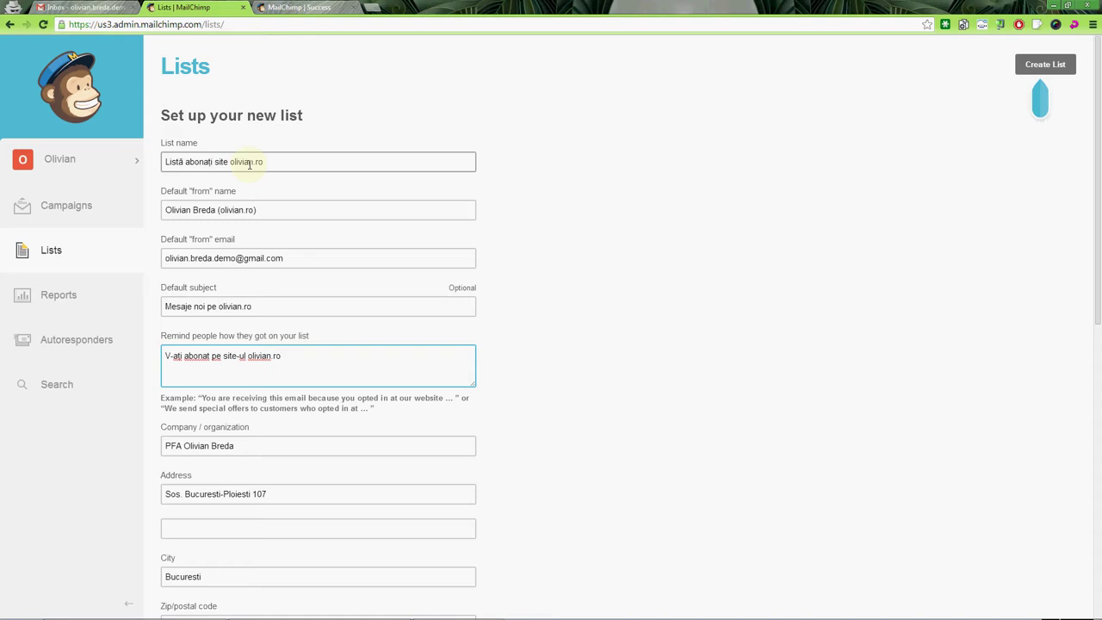
pyautogui.press('Tab')
pyautogui.press('Tab')
pyautogui.press('Tab')
pyautogui.scroll(-2, 263, 203)
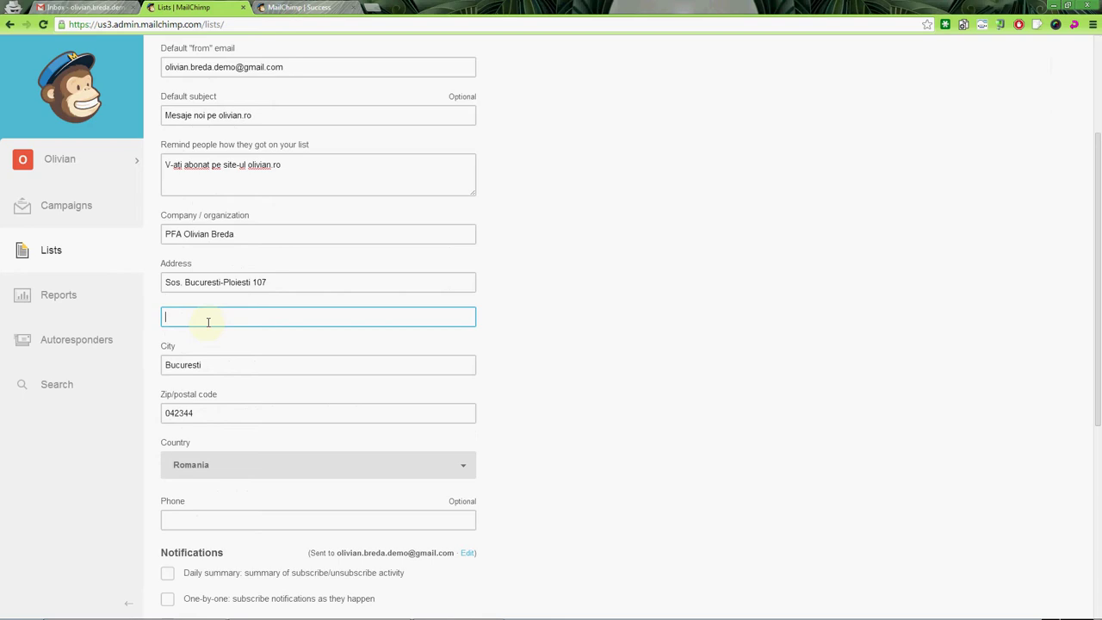
# Write the contact phone number on a new line in the notes.
pyautogui.scroll(-1, 214, 354)
pyautogui.click(221, 440)
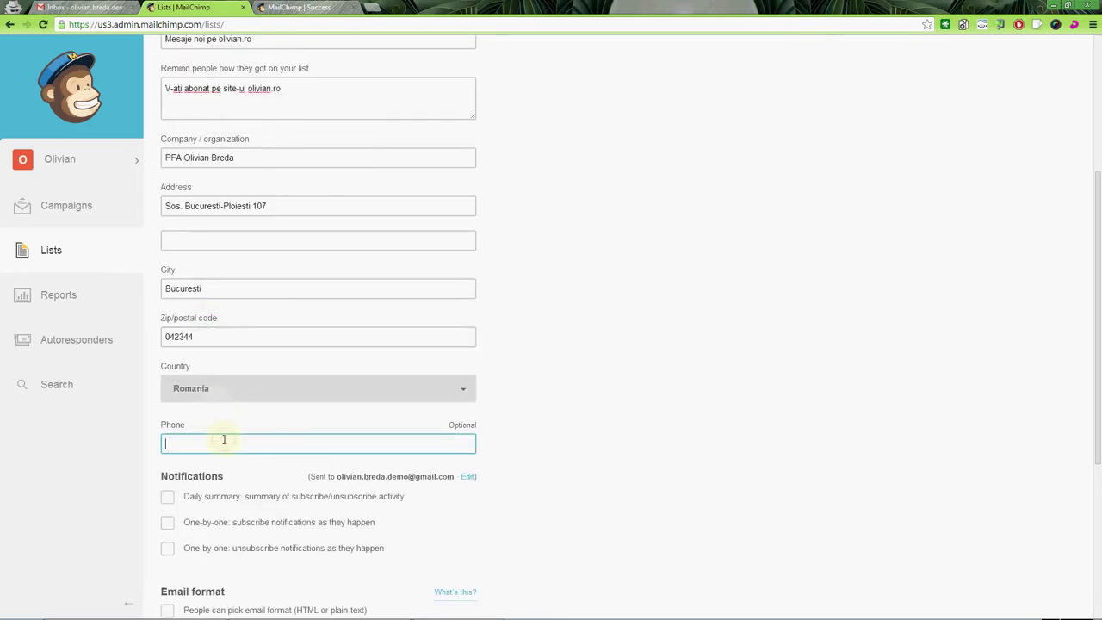
pyautogui.hotkey('alt', 'Tab')
pyautogui.hotkey('ctrl', 'End')
pyautogui.press('Return')
pyautogui.press('Return')
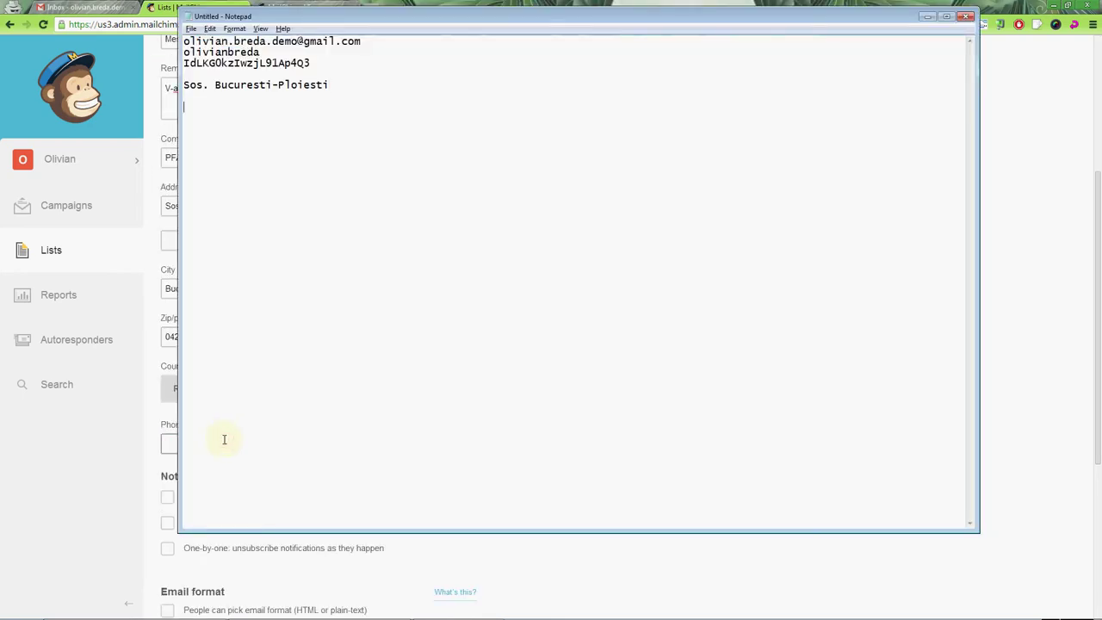
pyautogui.press('End')
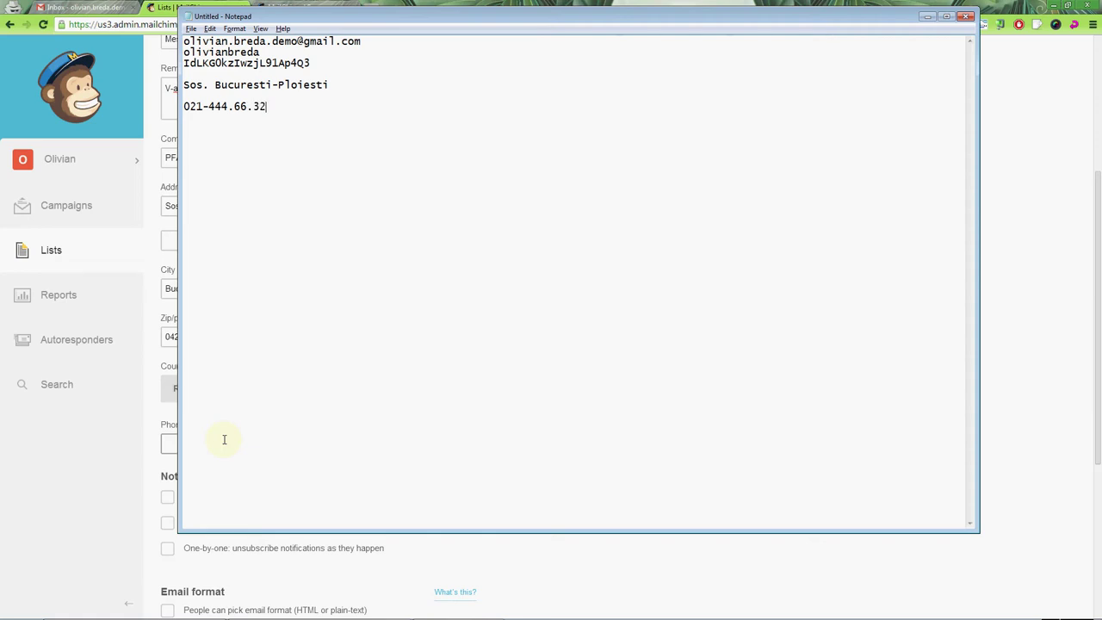
# Paste the phone number into the list's Phone field and save the new list.
pyautogui.hotkey('shift', 'Home')
pyautogui.hotkey('ctrl', 'c')
pyautogui.hotkey('alt', 'Tab')
pyautogui.hotkey('ctrl', 'v')
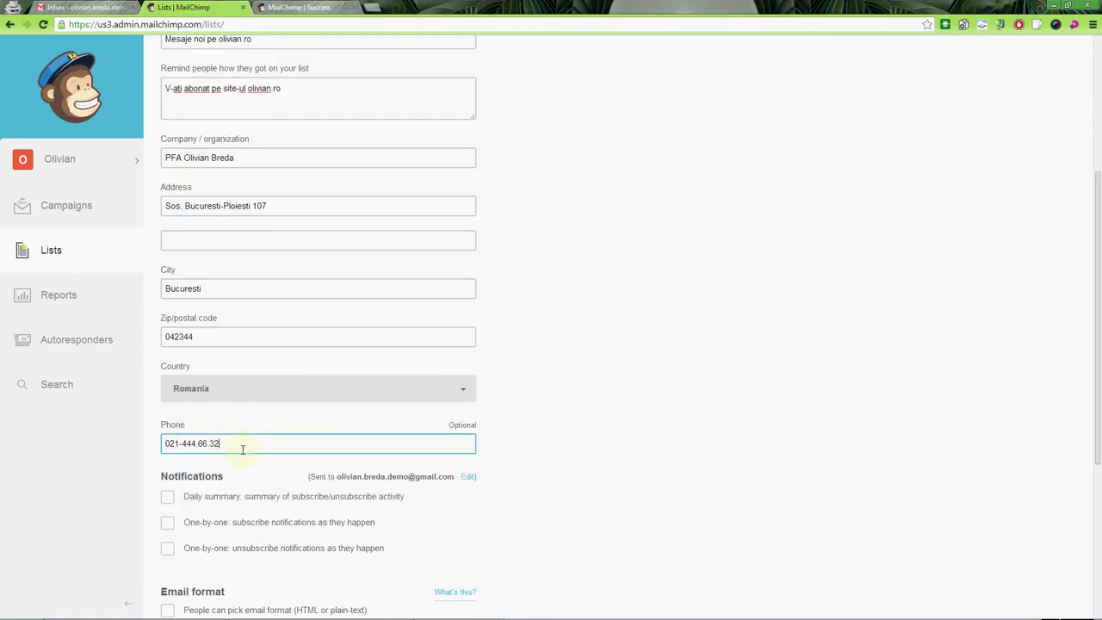
pyautogui.scroll(-2, 250, 461)
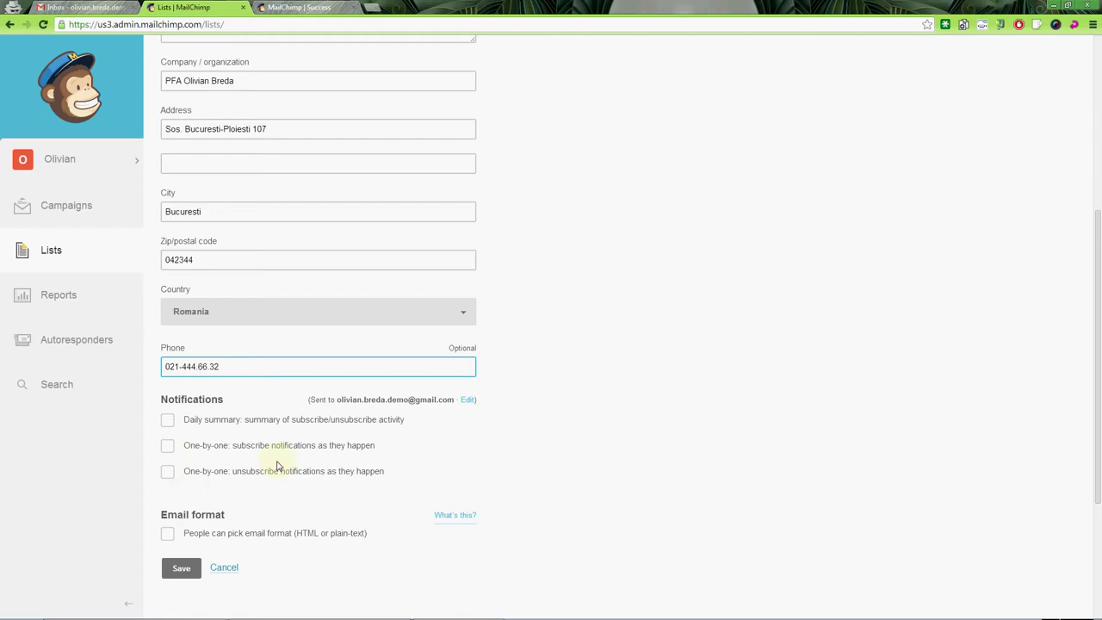
pyautogui.click(192, 571)
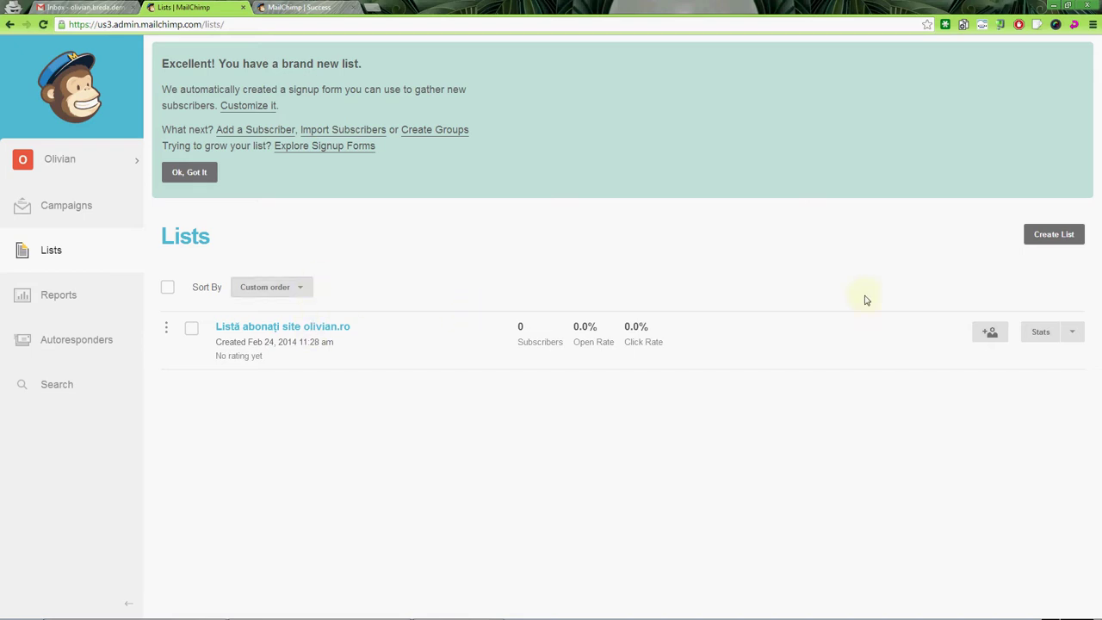
# Open Manage subscribers for the new list from its actions dropdown.
pyautogui.click(1074, 332)
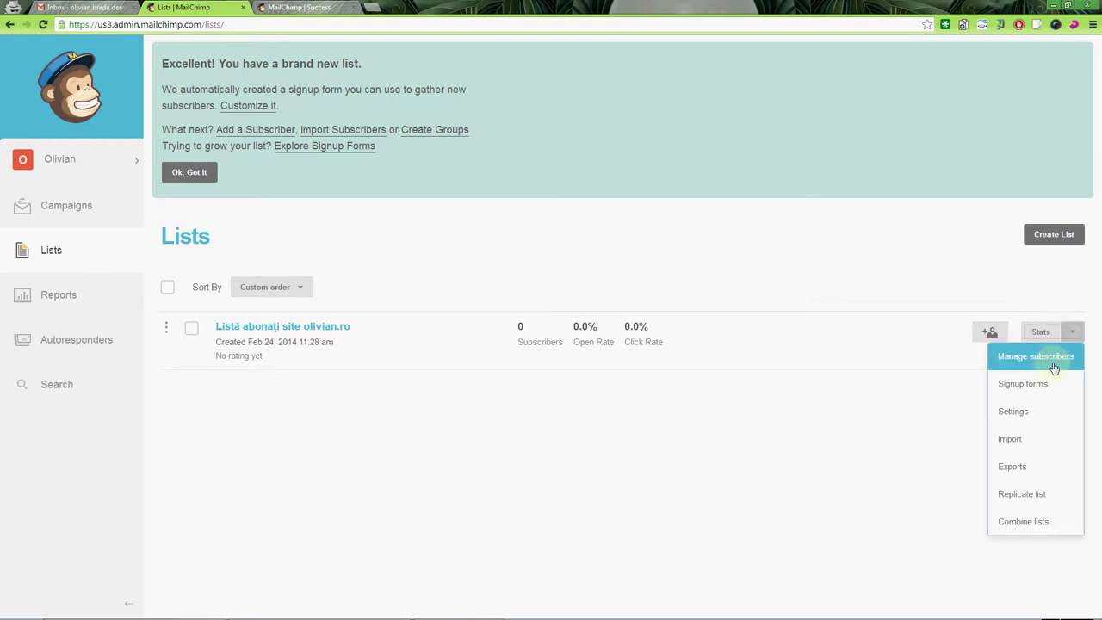
pyautogui.click(1053, 359)
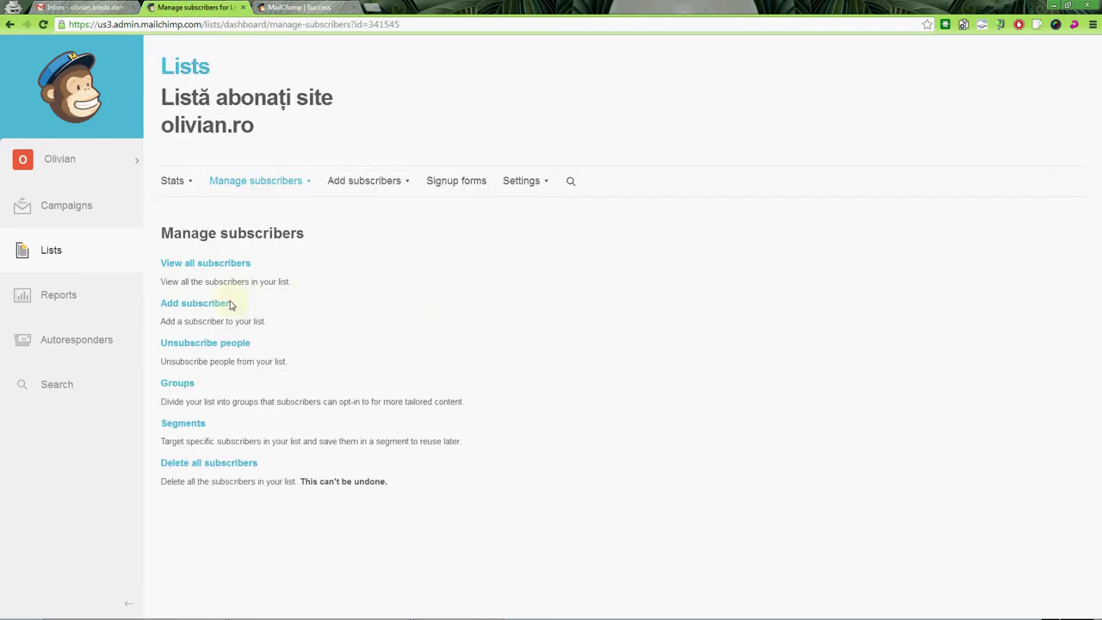
# Open the add-subscriber form and prepare a dot-free copy of the contact's e-mail.
pyautogui.click(209, 303)
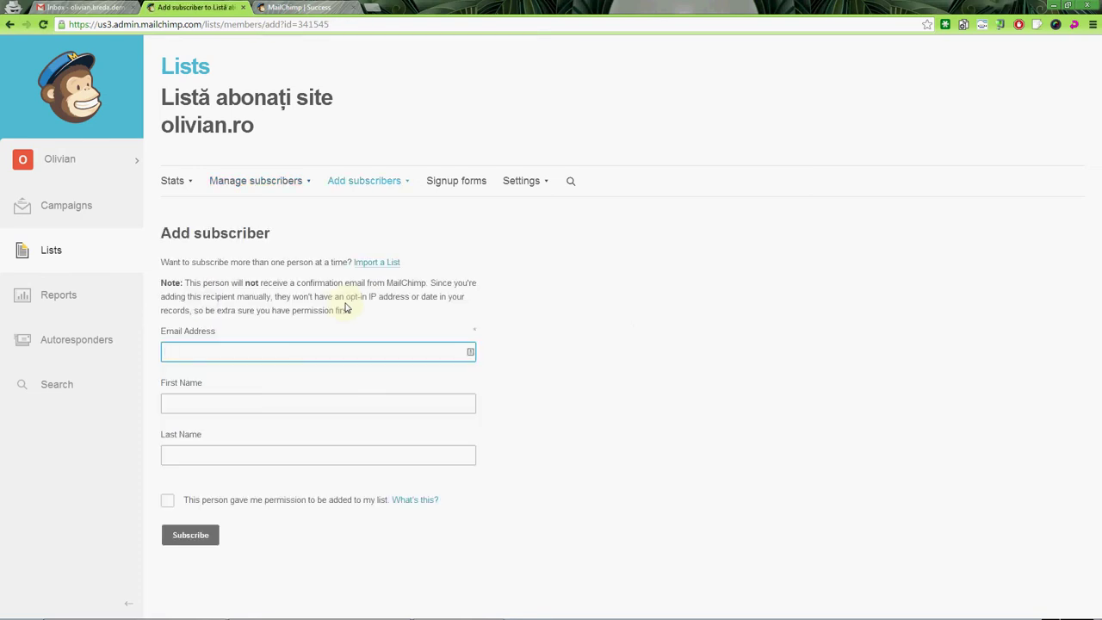
pyautogui.hotkey('alt', 'Tab')
pyautogui.hotkey('ctrl', 'Home')
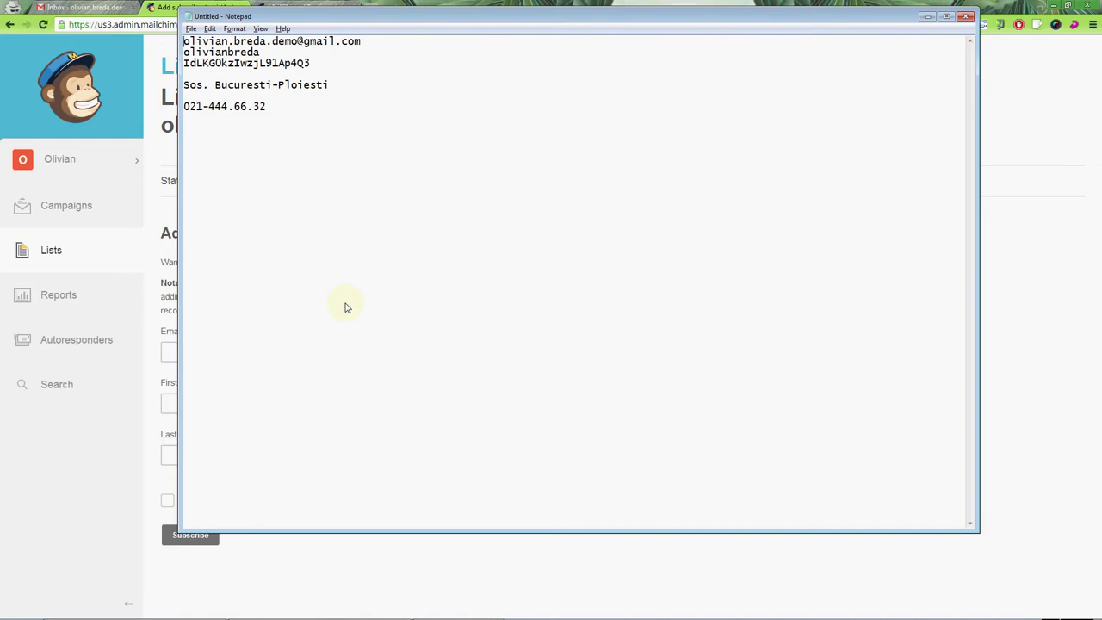
pyautogui.press('End')
pyautogui.hotkey('shift', 'Home')
pyautogui.hotkey('ctrl', 'c')
pyautogui.hotkey('ctrl', 'End')
pyautogui.hotkey('ctrl', 'v')
pyautogui.press('Home')
pyautogui.hotkey('ctrl', 'Right')
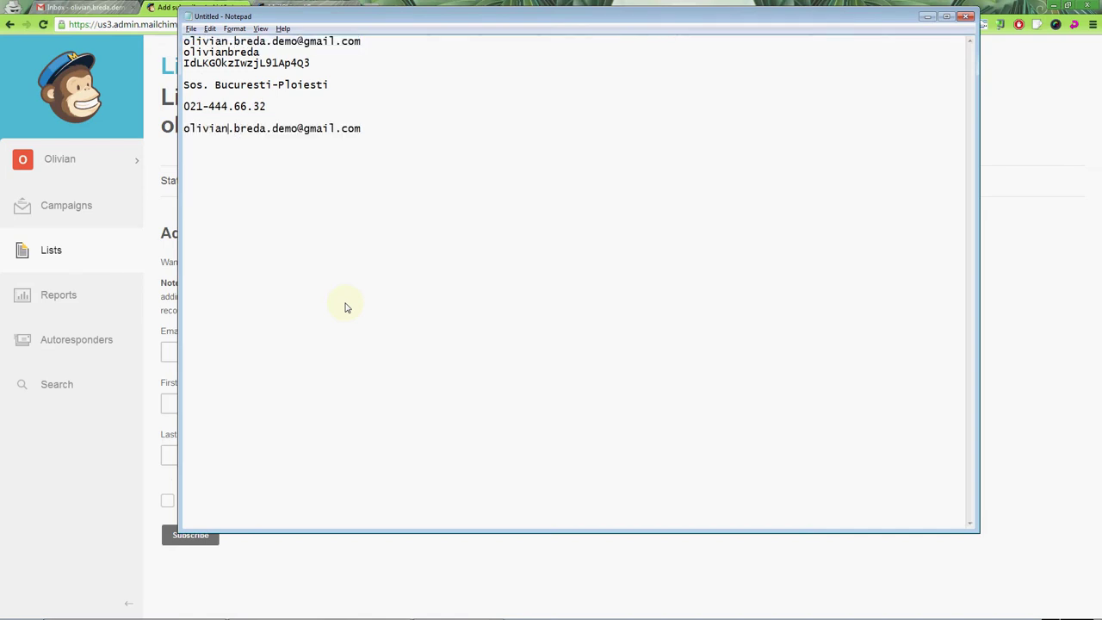
pyautogui.press('Delete')
pyautogui.press('Right')
pyautogui.press('Right')
pyautogui.press('Right')
pyautogui.press('Right')
pyautogui.press('Right')
pyautogui.press('Delete')
pyautogui.press('End')
pyautogui.hotkey('shift', 'Home')
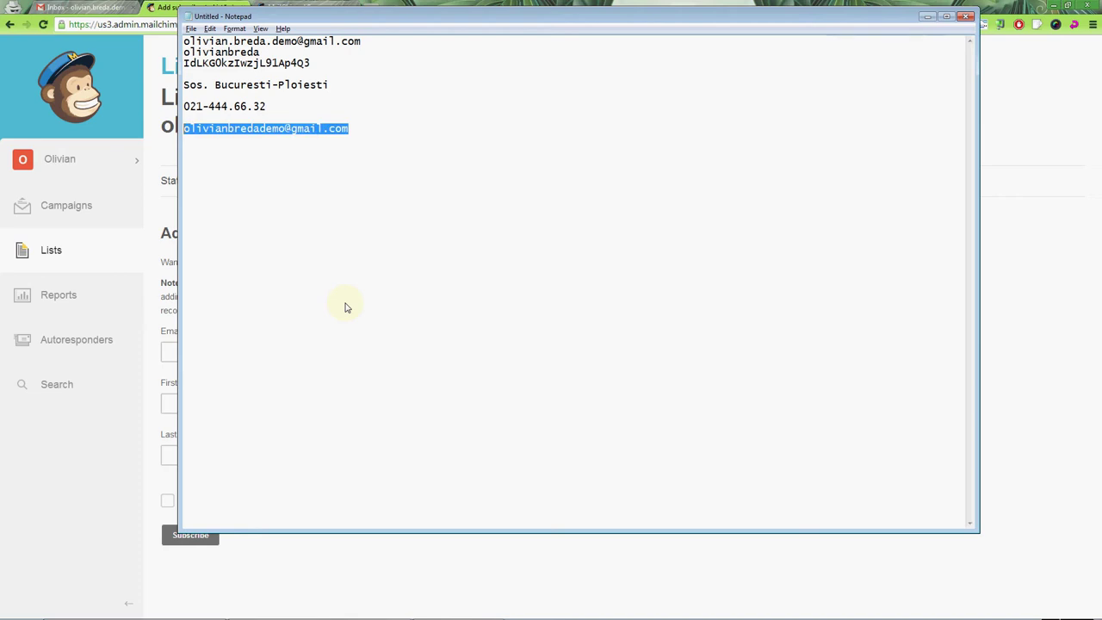
pyautogui.hotkey('ctrl', 'c')
# Fill in the subscriber's e-mail, first name and suggested last name.
pyautogui.hotkey('alt', 'Tab')
pyautogui.hotkey('ctrl', 'v')
pyautogui.press('Tab')
pyautogui.hotkey('alt', 'Tab')
pyautogui.hotkey('alt', 'Tab')
pyautogui.write('Olivian')
pyautogui.press('Tab')
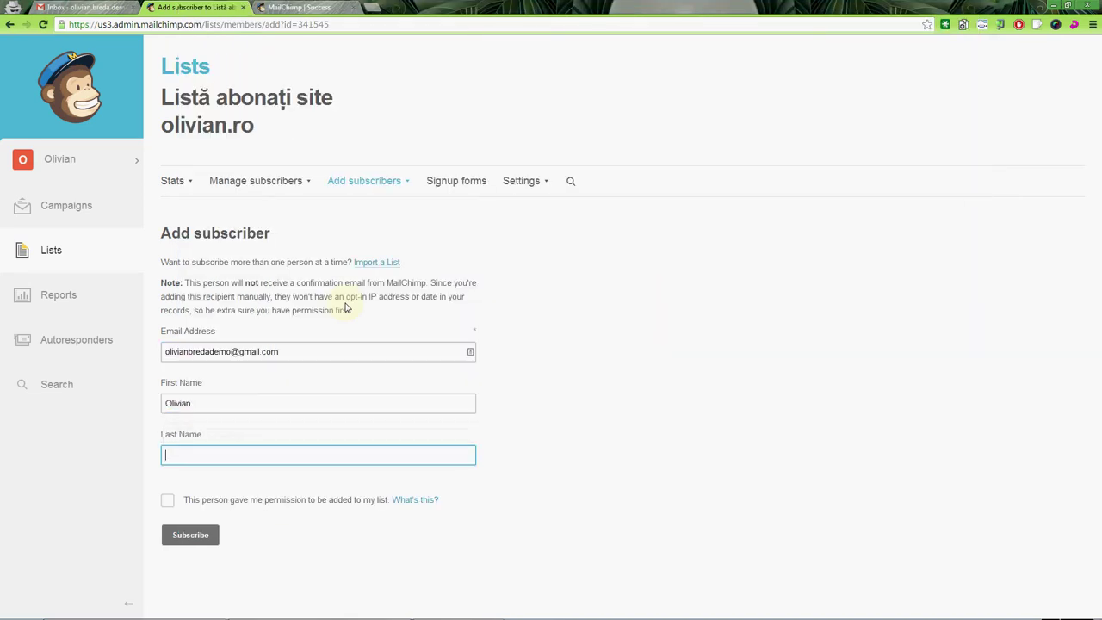
pyautogui.write('B')
pyautogui.press('Down')
pyautogui.press('Return')
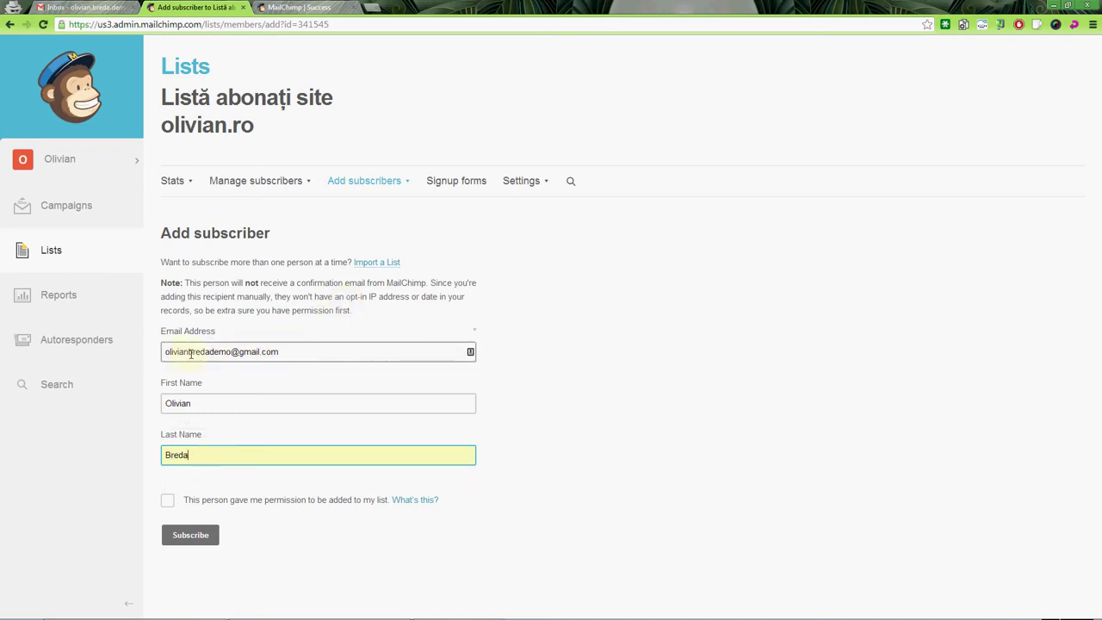
# Confirm permission, subscribe the contact, and go to the Campaigns page.
pyautogui.click(167, 502)
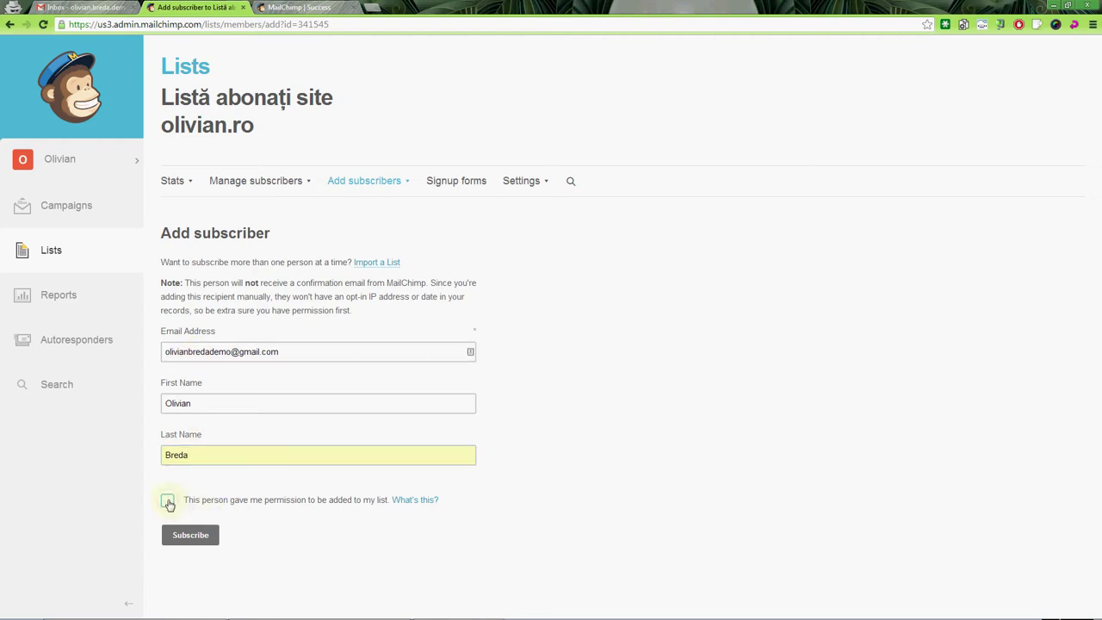
pyautogui.click(195, 540)
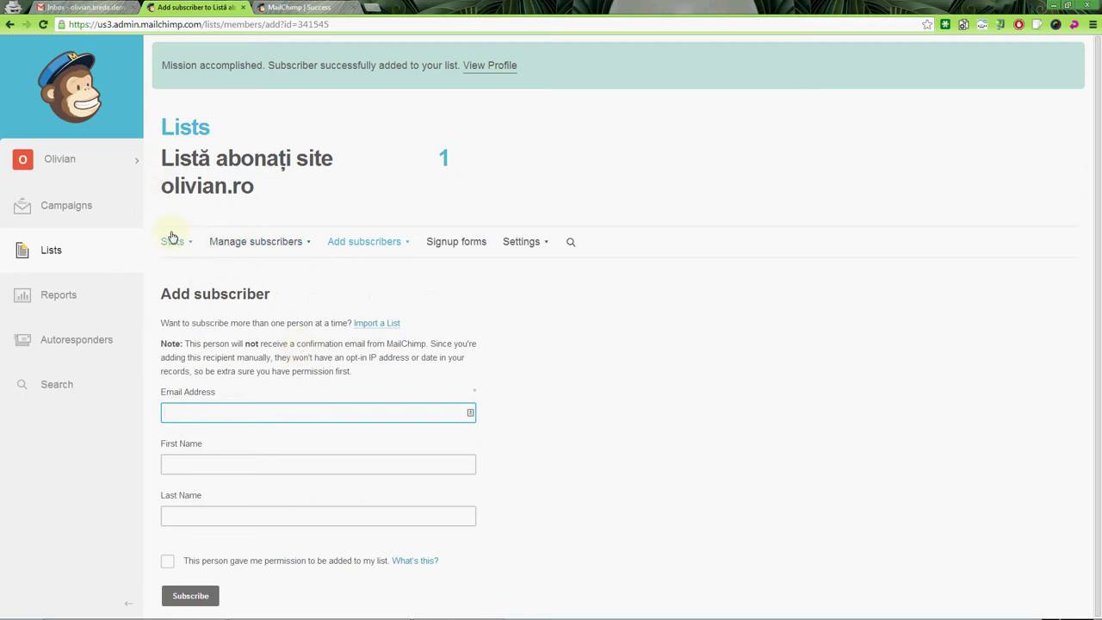
pyautogui.click(112, 213)
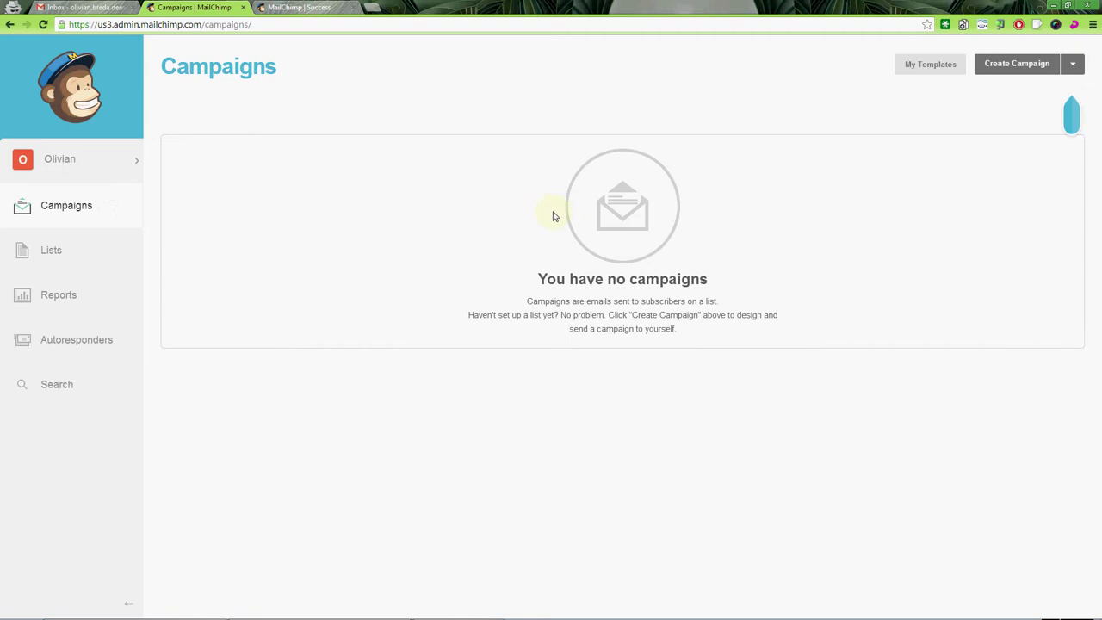
# Show the campaign types available from the Create Campaign dropdown.
pyautogui.click(1074, 65)
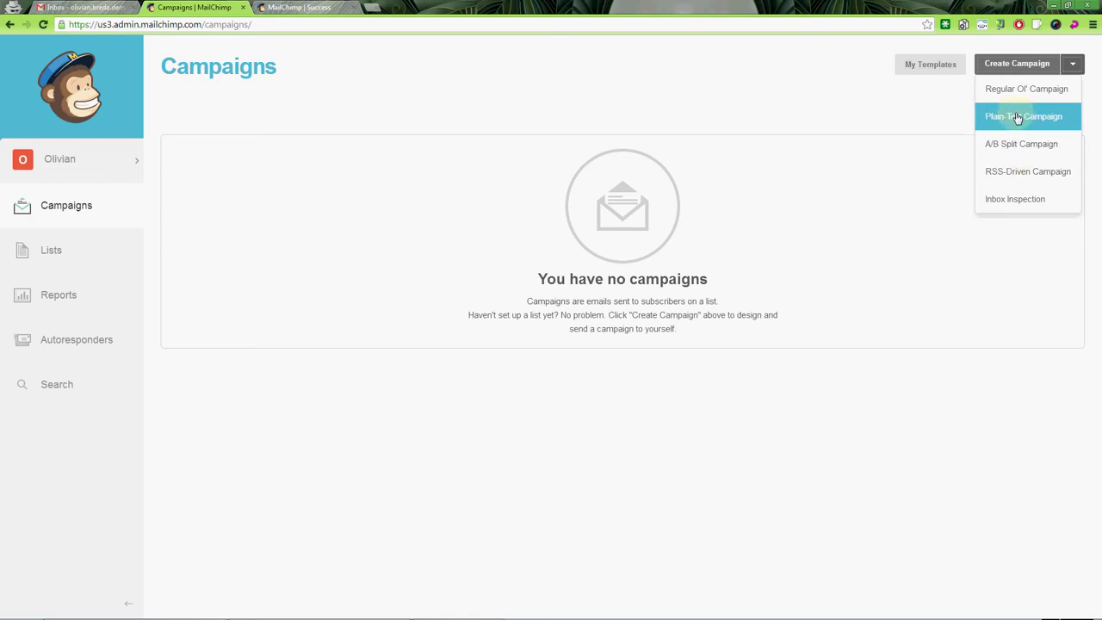
pyautogui.click(1015, 64)
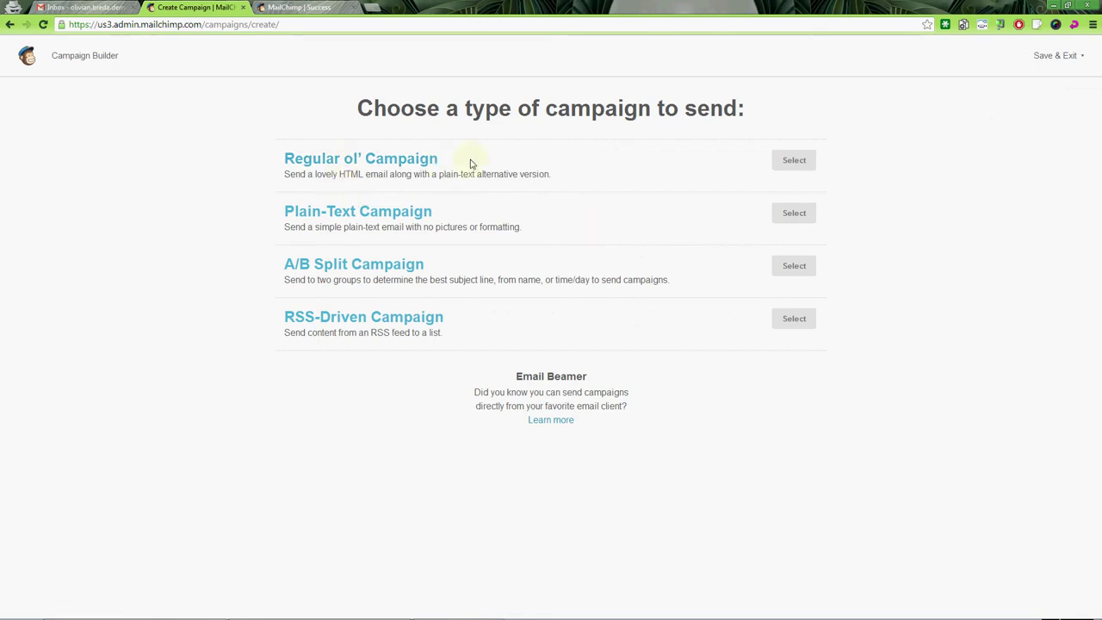
pyautogui.moveTo(263, 153); pyautogui.dragTo(417, 159)
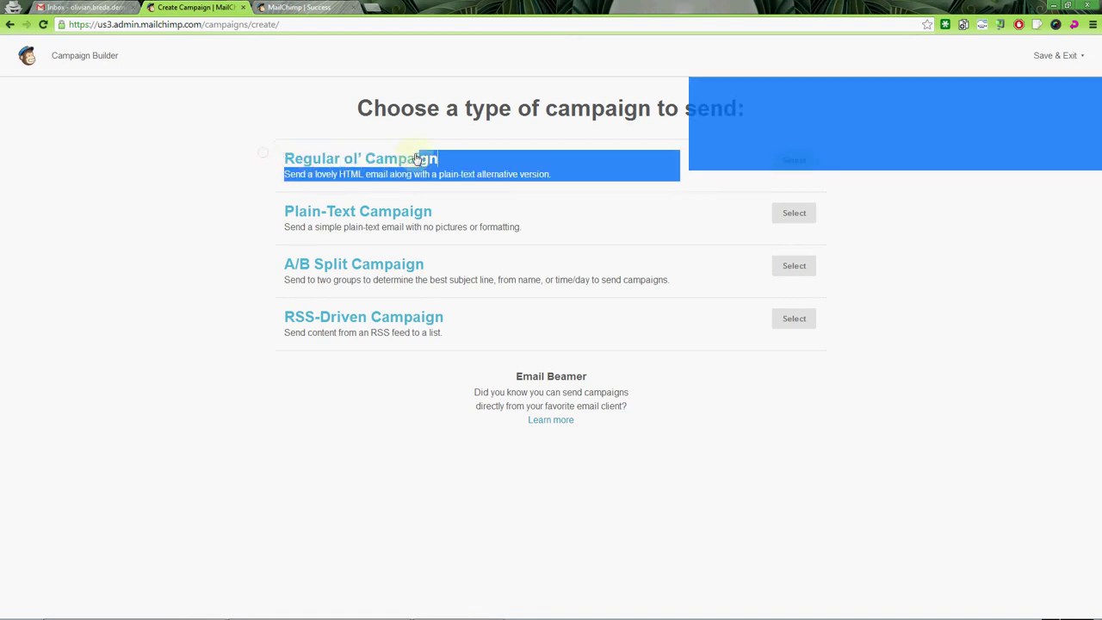
pyautogui.click(465, 148)
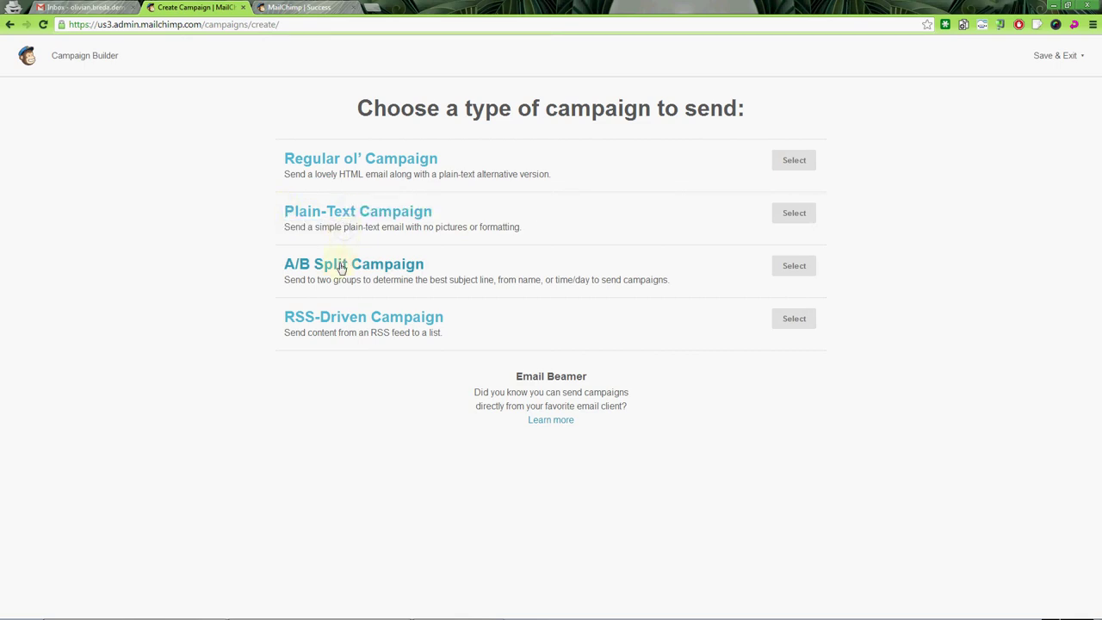
pyautogui.click(340, 265)
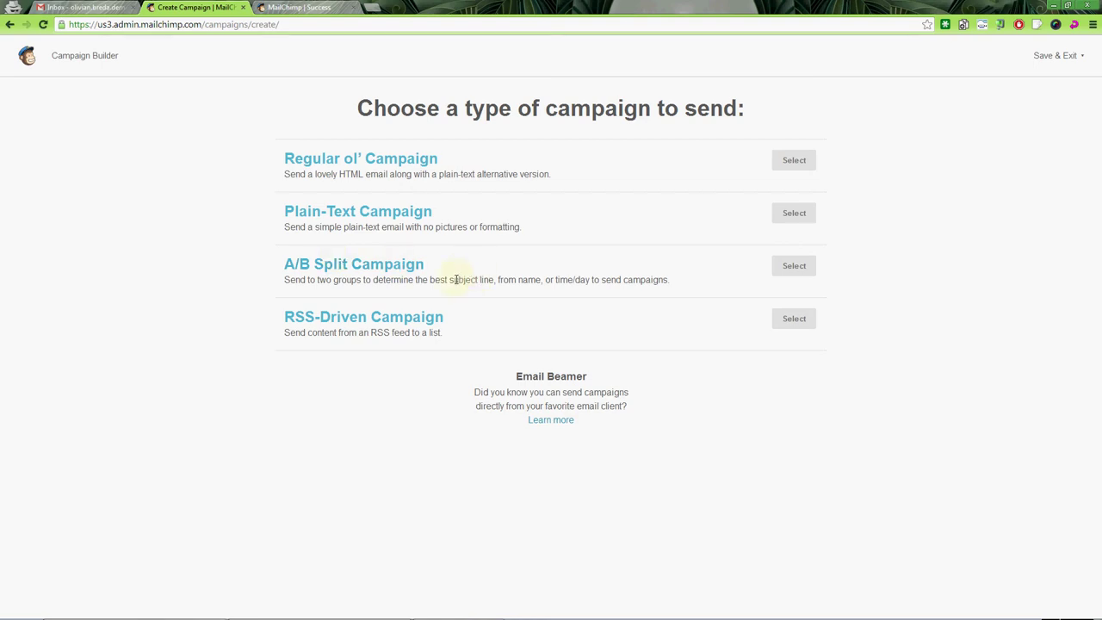
pyautogui.moveTo(450, 282); pyautogui.dragTo(669, 279)
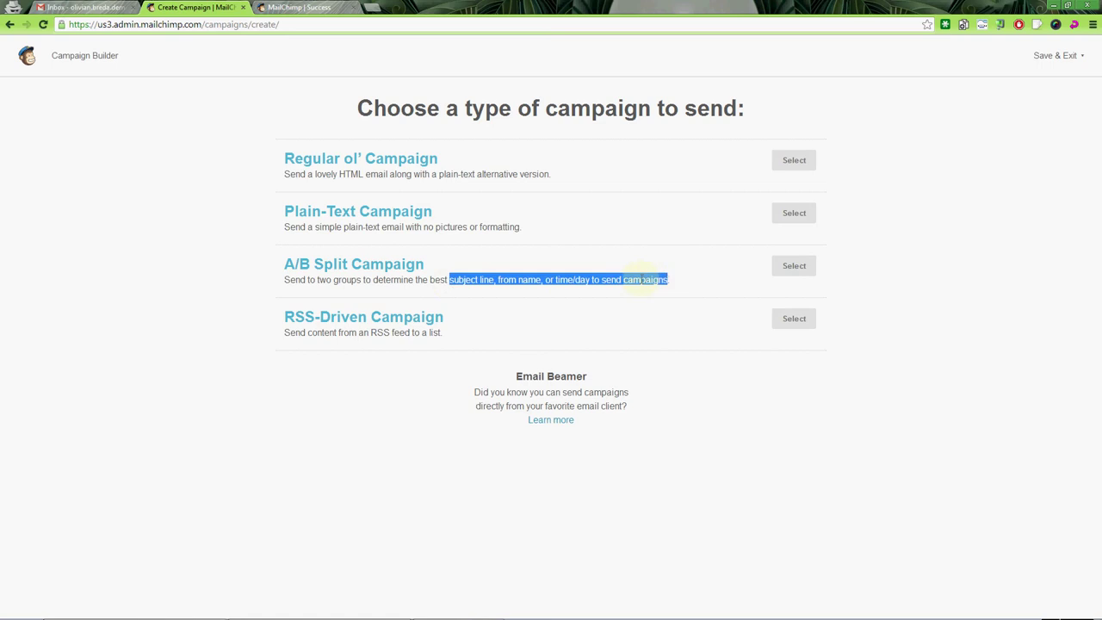
pyautogui.click(398, 281)
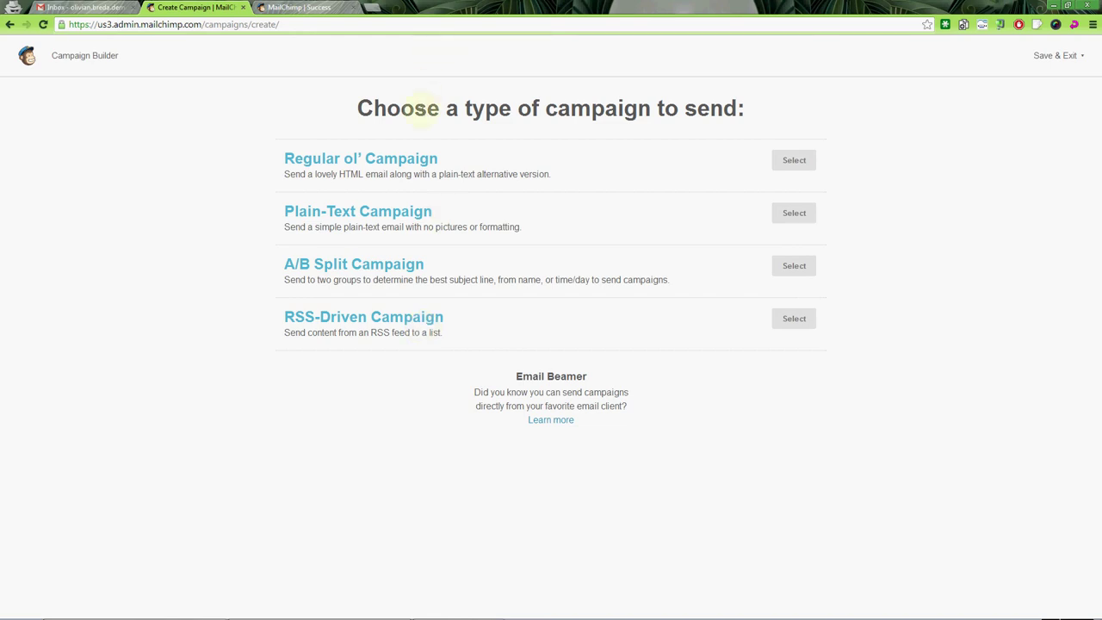
# Load olivian.ro in Chrome and view its page source.
pyautogui.click(305, 8)
pyautogui.click(205, 26)
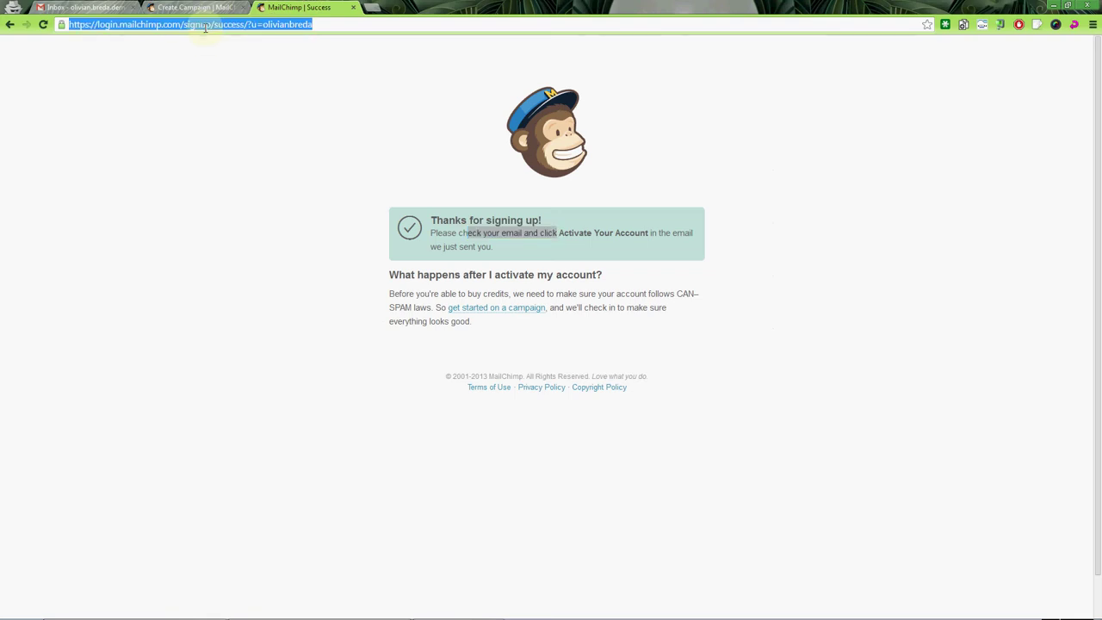
pyautogui.write('olivai')
pyautogui.press('Return')
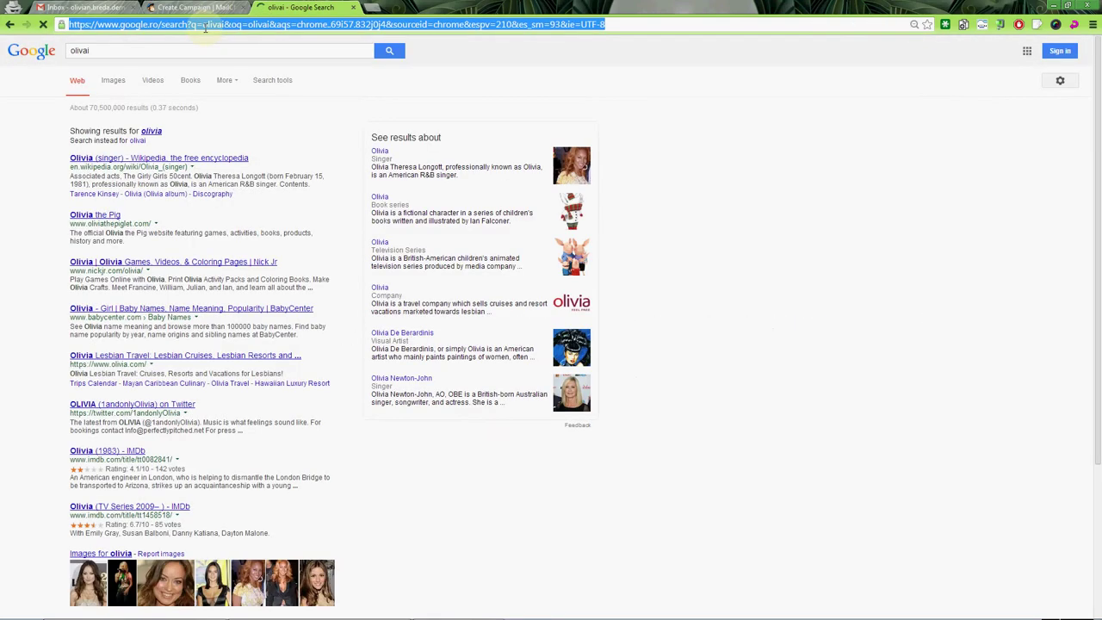
pyautogui.write('olivian.ro')
pyautogui.press('Return')
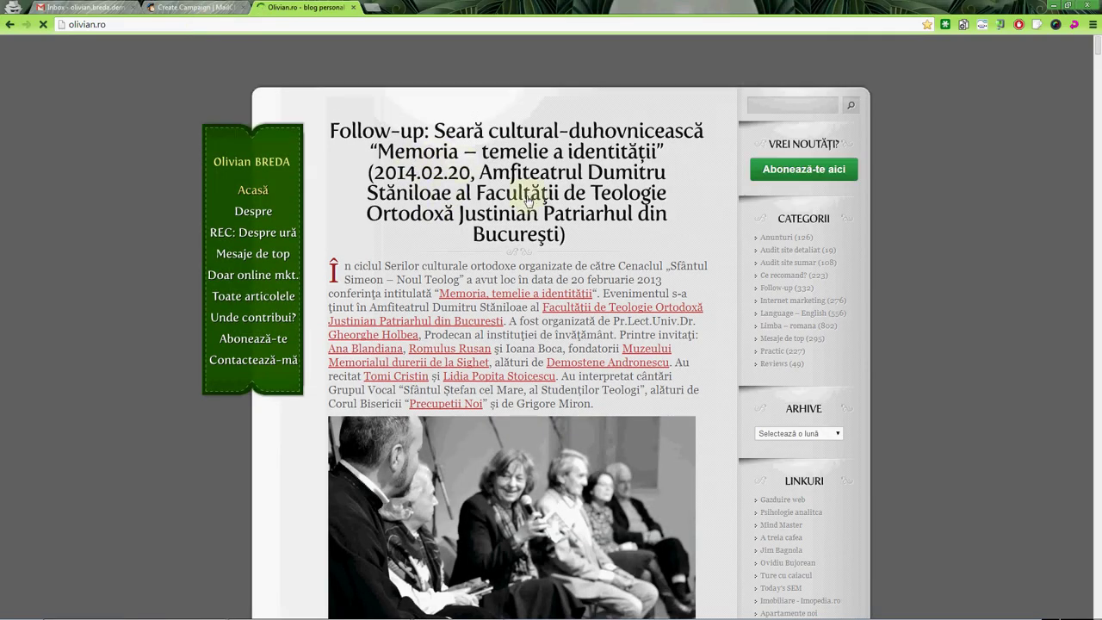
pyautogui.hotkey('ctrl', 'u')
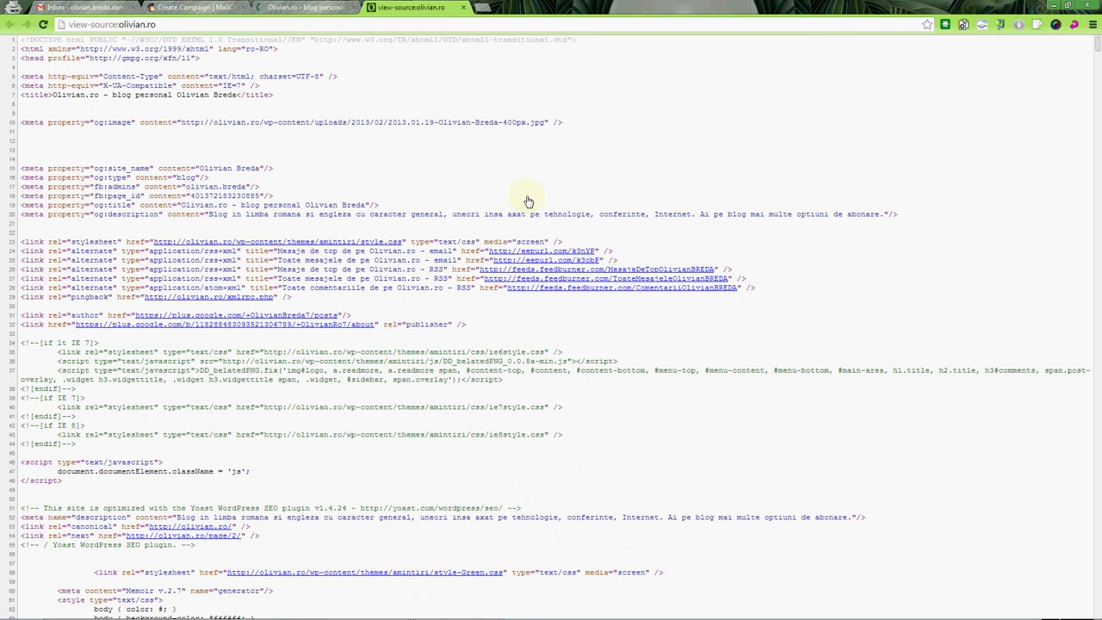
pyautogui.hotkey('ctrl', 'f')
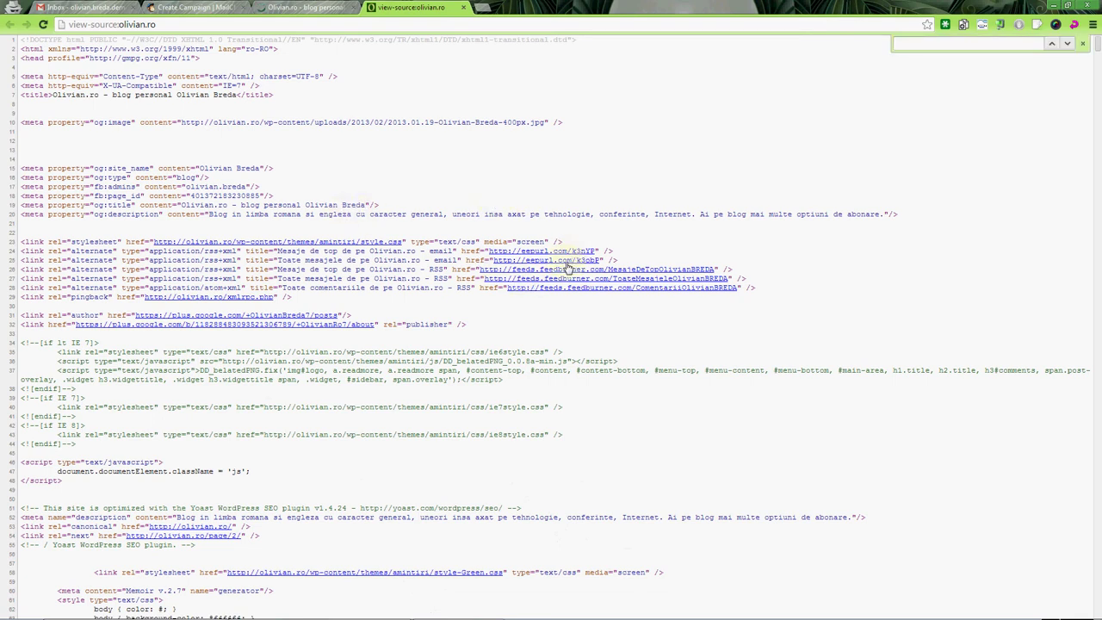
# Copy the MesajeDeTop FeedBurner feed link and paste it into the address bar.
pyautogui.rightClick(566, 268)
pyautogui.click(603, 327)
pyautogui.hotkey('ctrl', 'l')
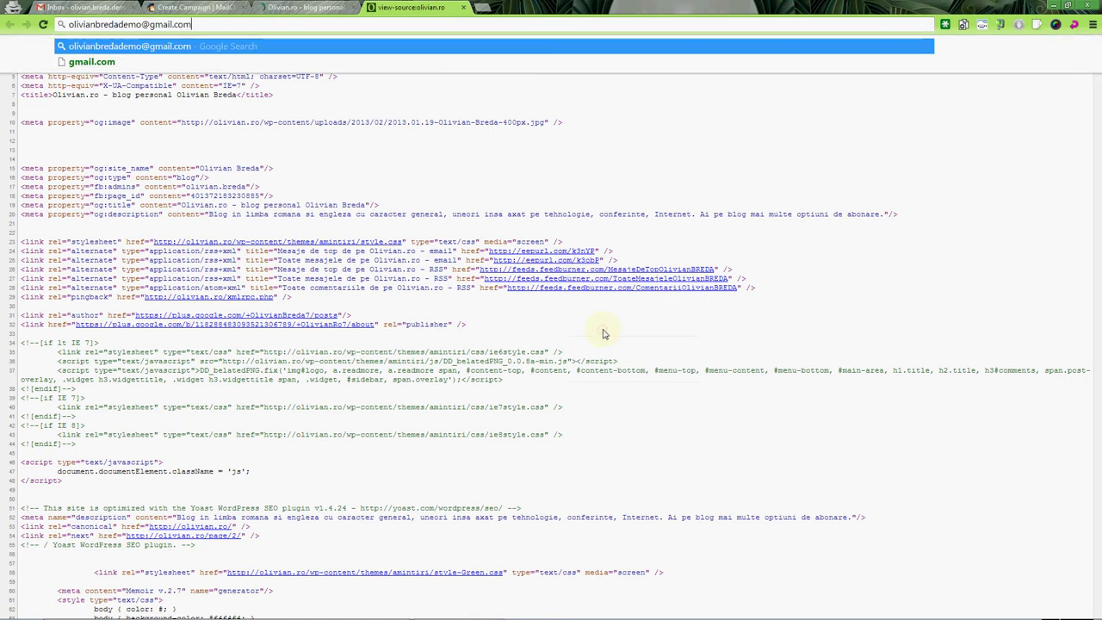
pyautogui.press('Escape')
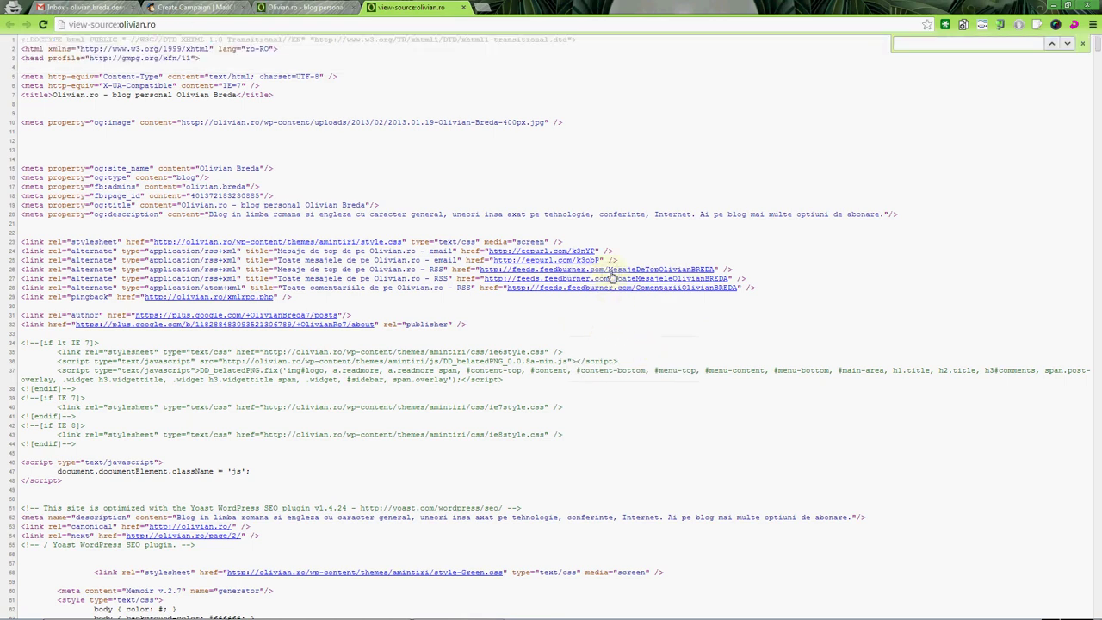
pyautogui.rightClick(612, 277)
pyautogui.click(644, 333)
pyautogui.hotkey('ctrl', 'v')
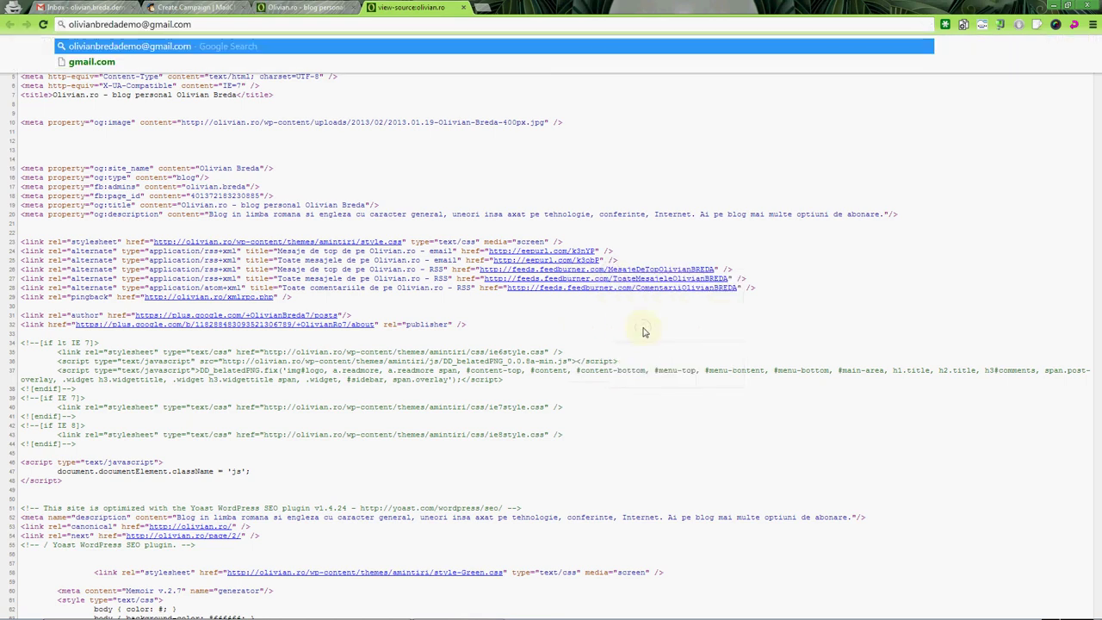
pyautogui.rightClick(560, 276)
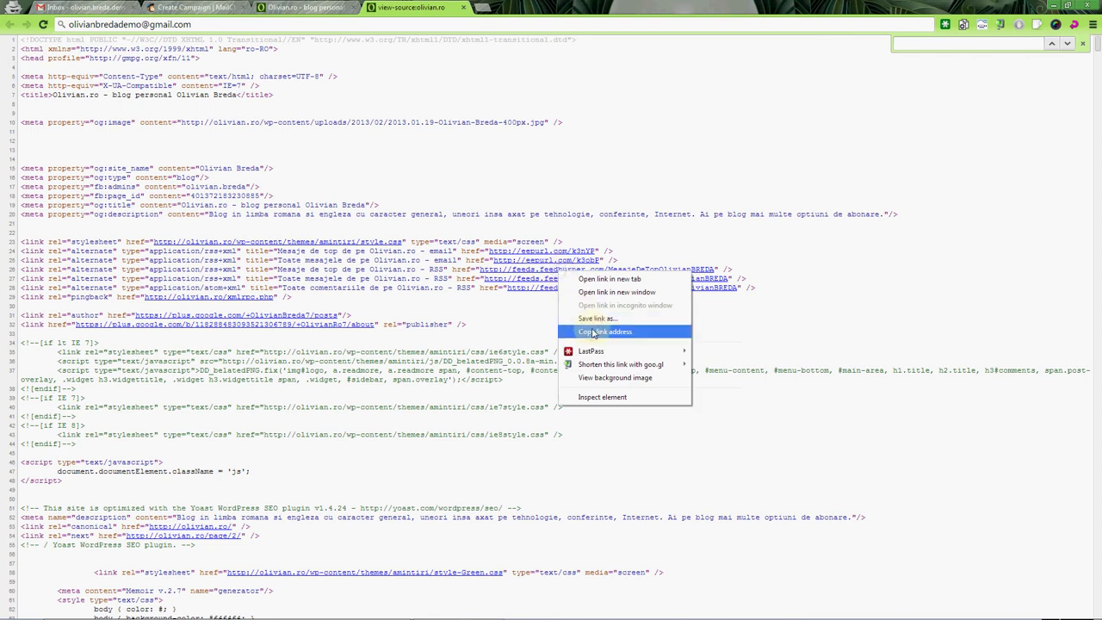
pyautogui.click(605, 331)
pyautogui.click(269, 25)
pyautogui.hotkey('ctrl', 'v')
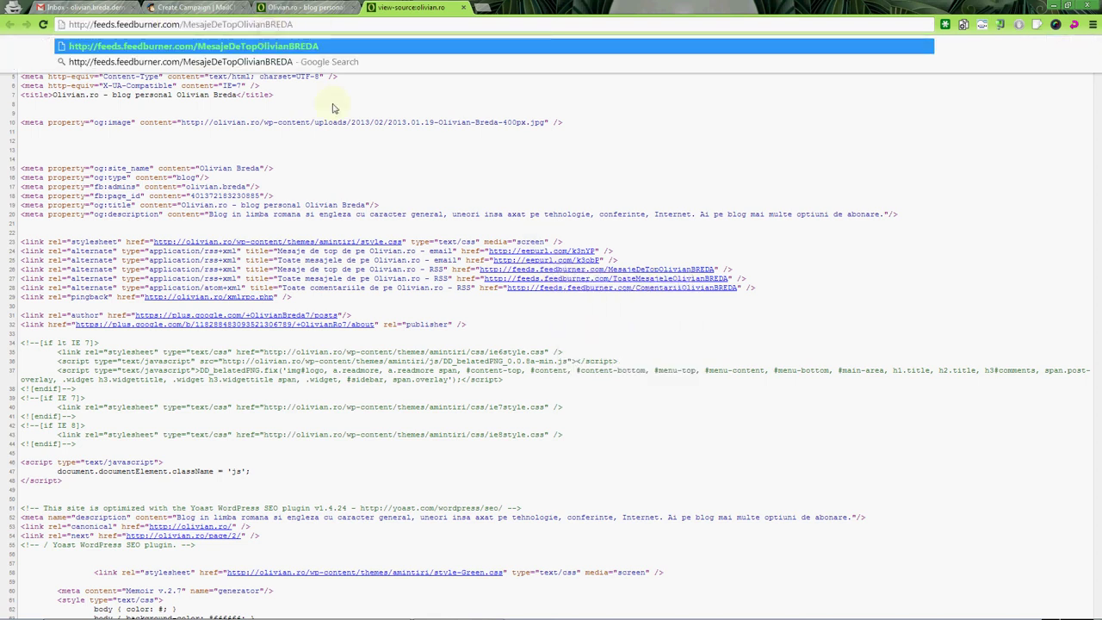
# Load the Mesaje de top FeedBurner feed, browse its posts, and select its URL.
pyautogui.press('Return')
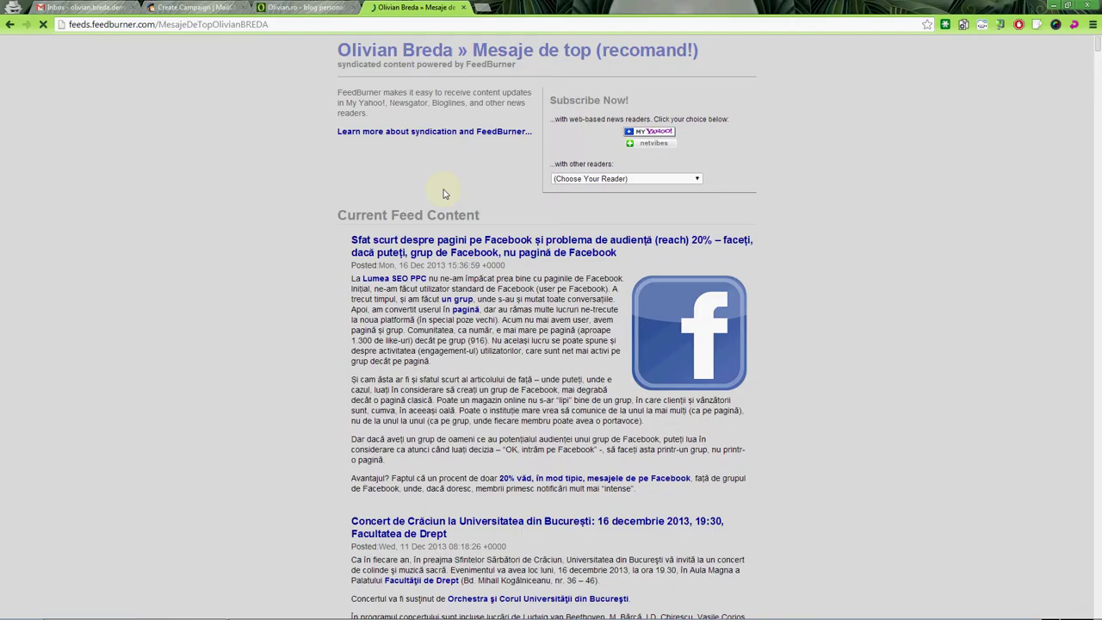
pyautogui.scroll(-3, 487, 238)
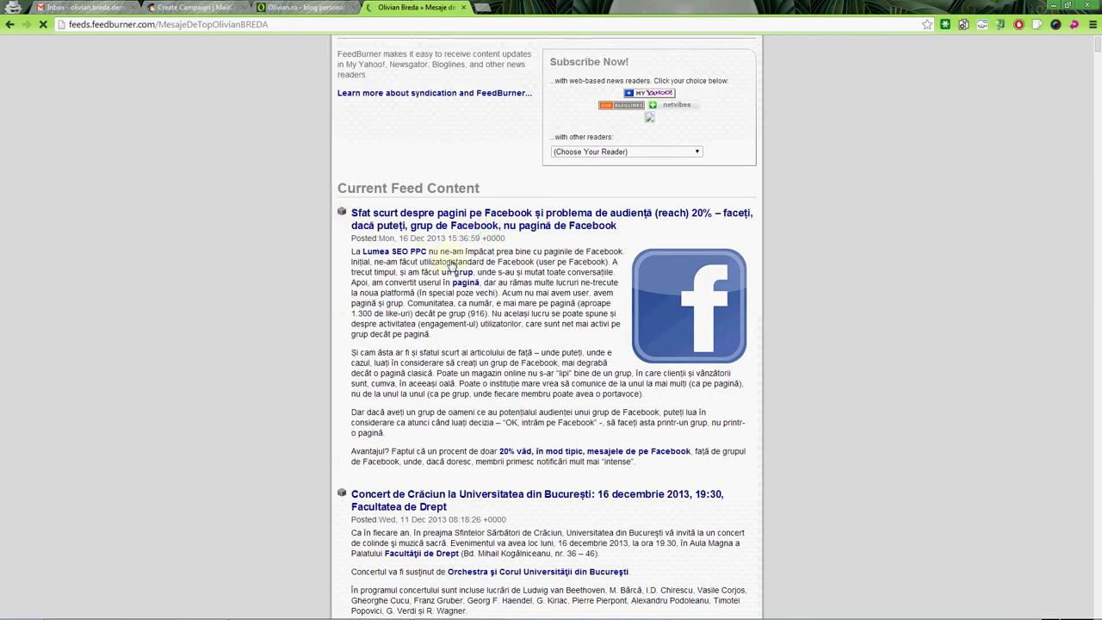
pyautogui.scroll(-1, 470, 290)
pyautogui.scroll(-3, 469, 291)
pyautogui.scroll(-12, 466, 274)
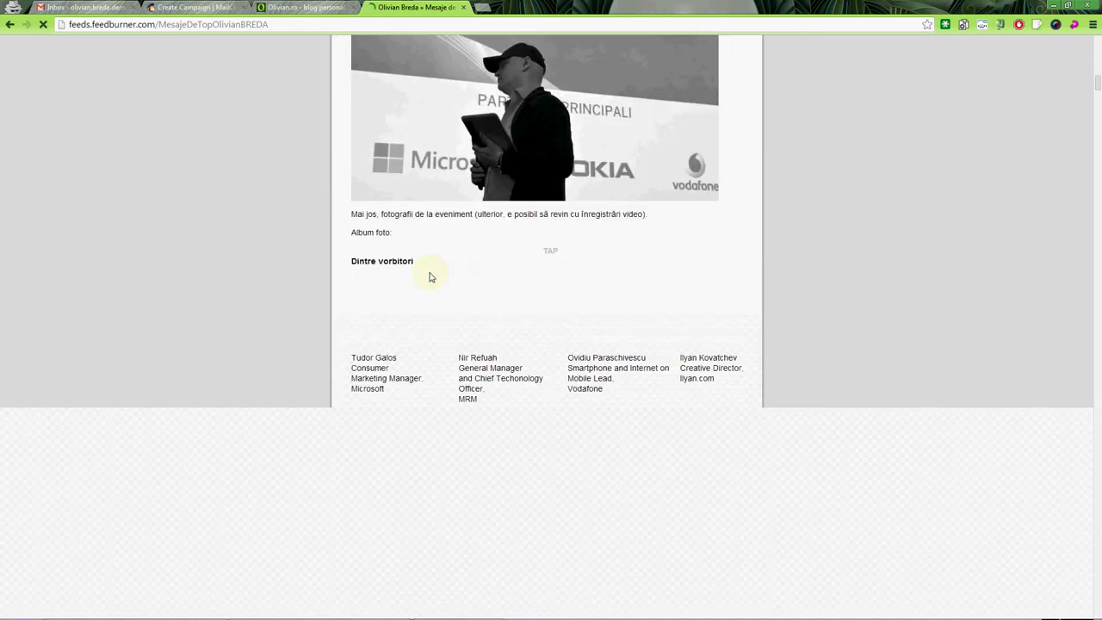
pyautogui.scroll(-3, 430, 273)
pyautogui.scroll(4, 431, 273)
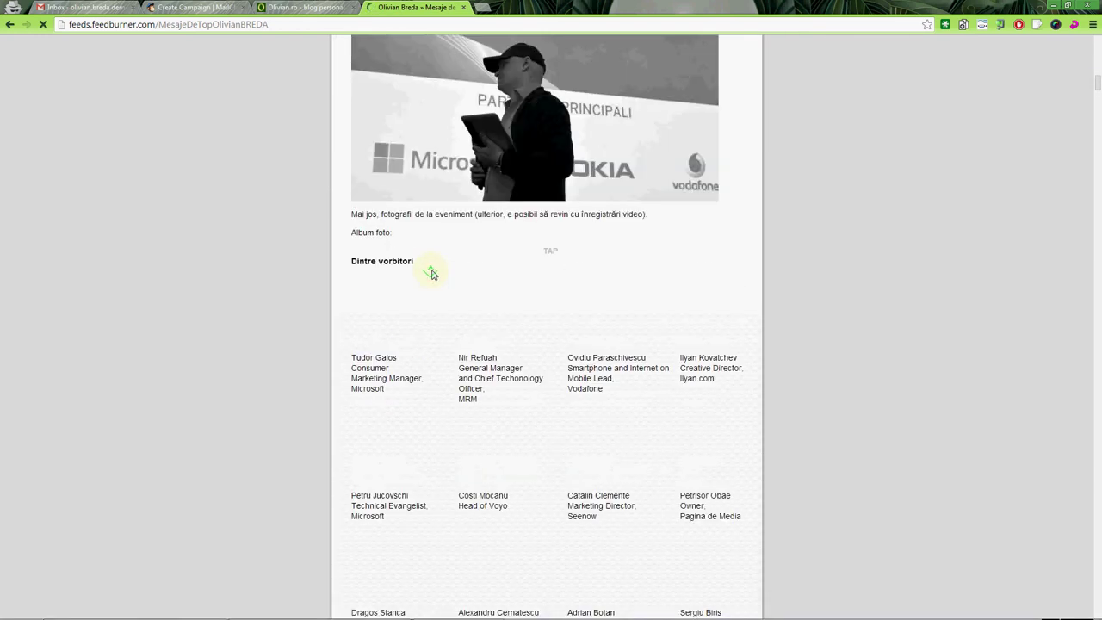
pyautogui.scroll(15, 435, 274)
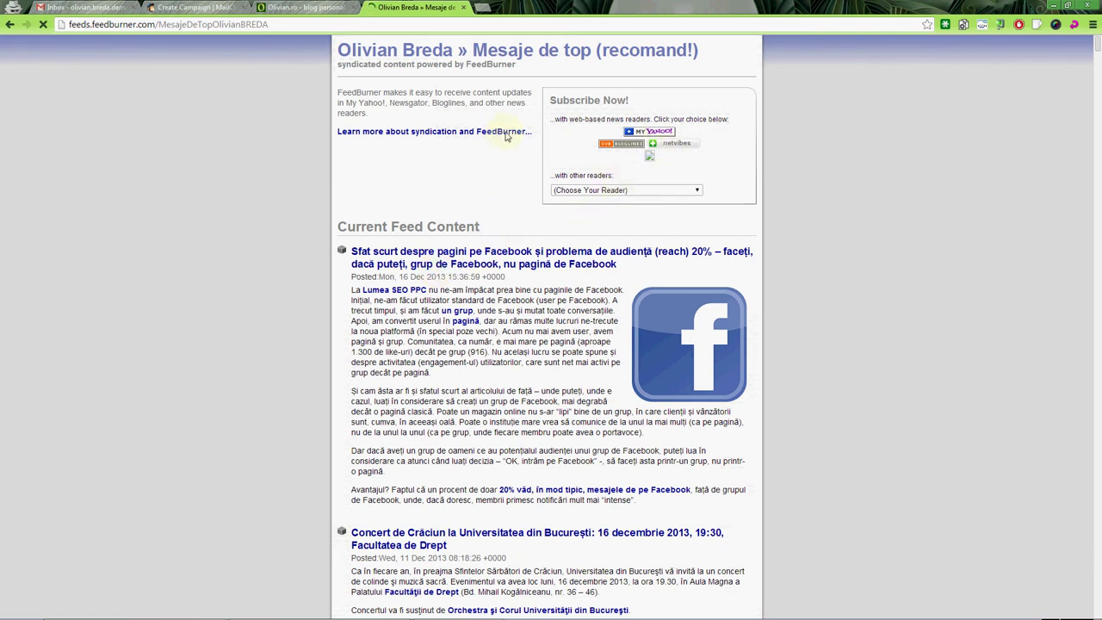
pyautogui.click(244, 24)
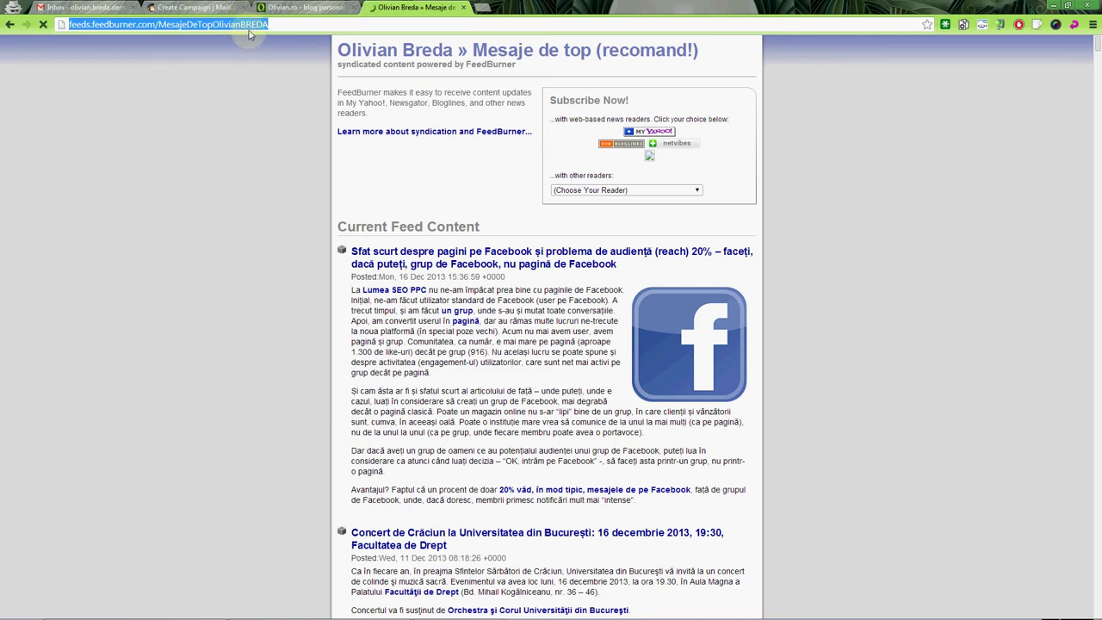
# Choose a Regular ol' Campaign sent to the whole site list.
pyautogui.click(200, 6)
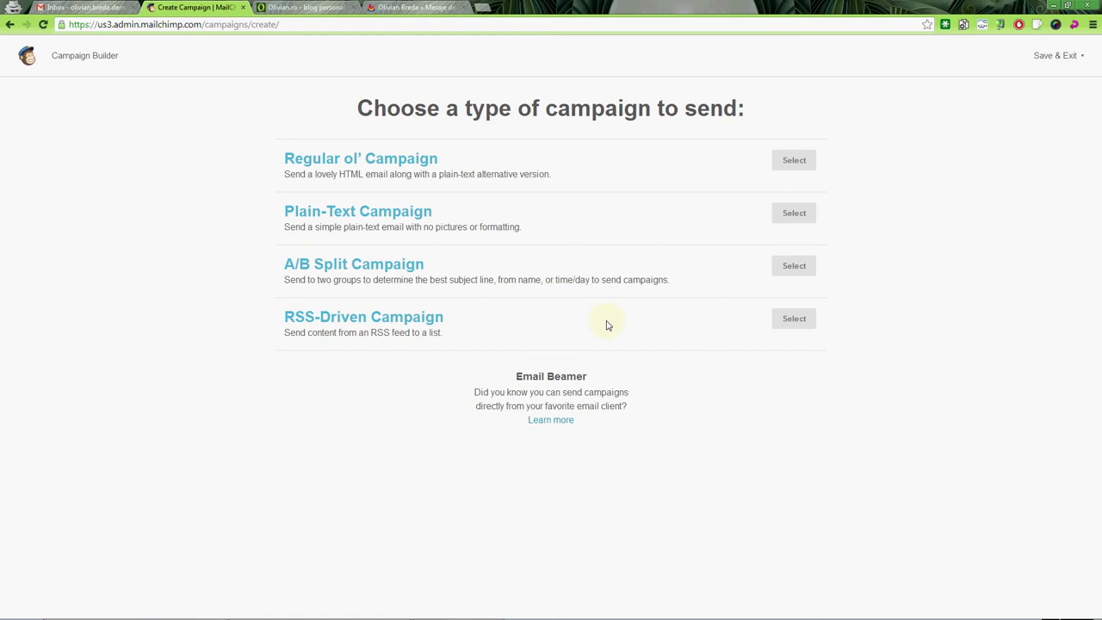
pyautogui.moveTo(285, 158); pyautogui.dragTo(439, 158)
pyautogui.moveTo(279, 318); pyautogui.dragTo(477, 320)
pyautogui.click(536, 315)
pyautogui.click(775, 163)
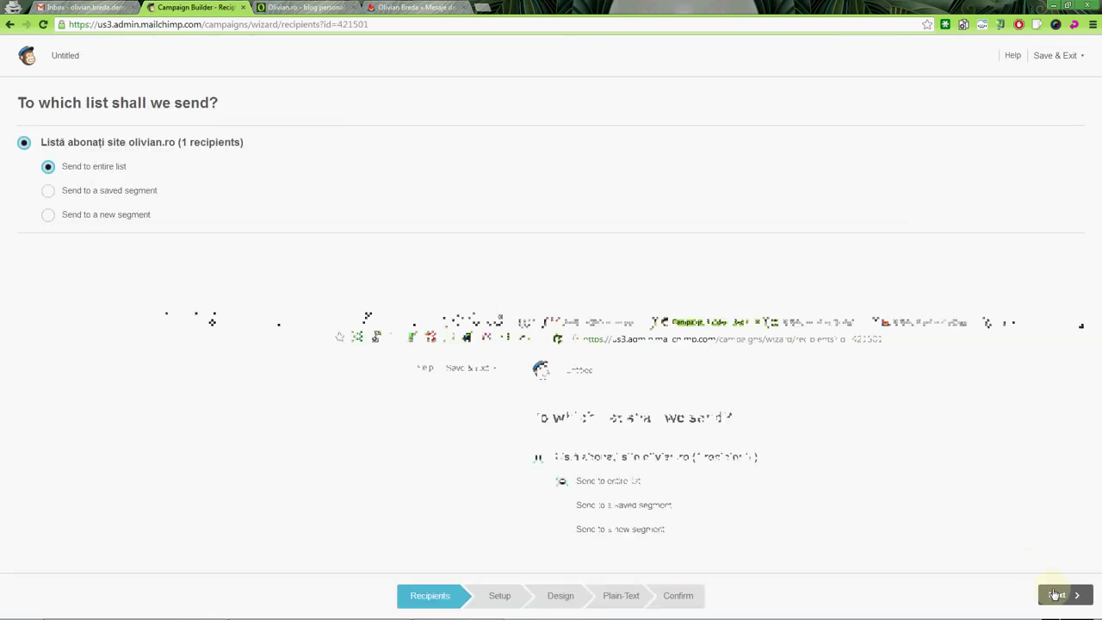
pyautogui.click(1055, 594)
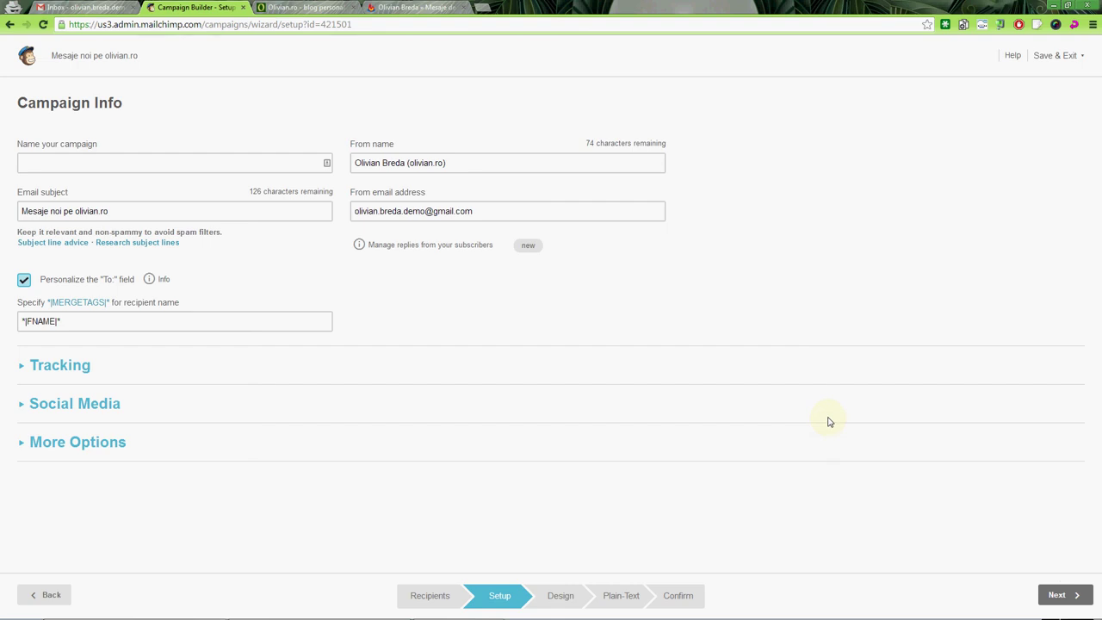
# Name the campaign 'Campanie de test' and continue to the template step.
pyautogui.click(98, 162)
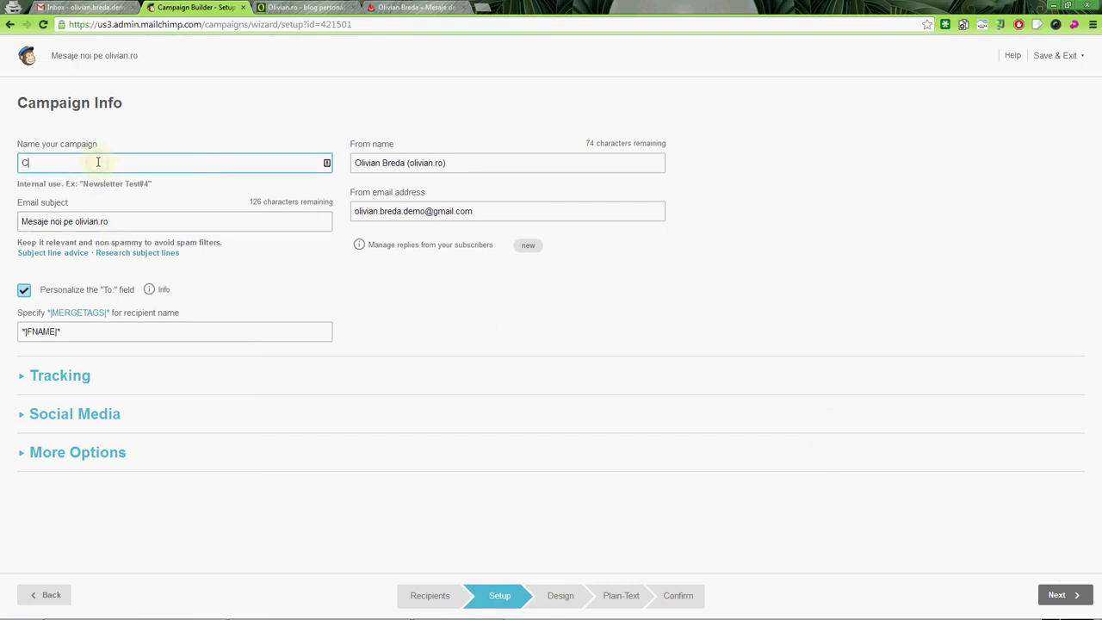
pyautogui.write('Campanie de test')
pyautogui.click(1055, 594)
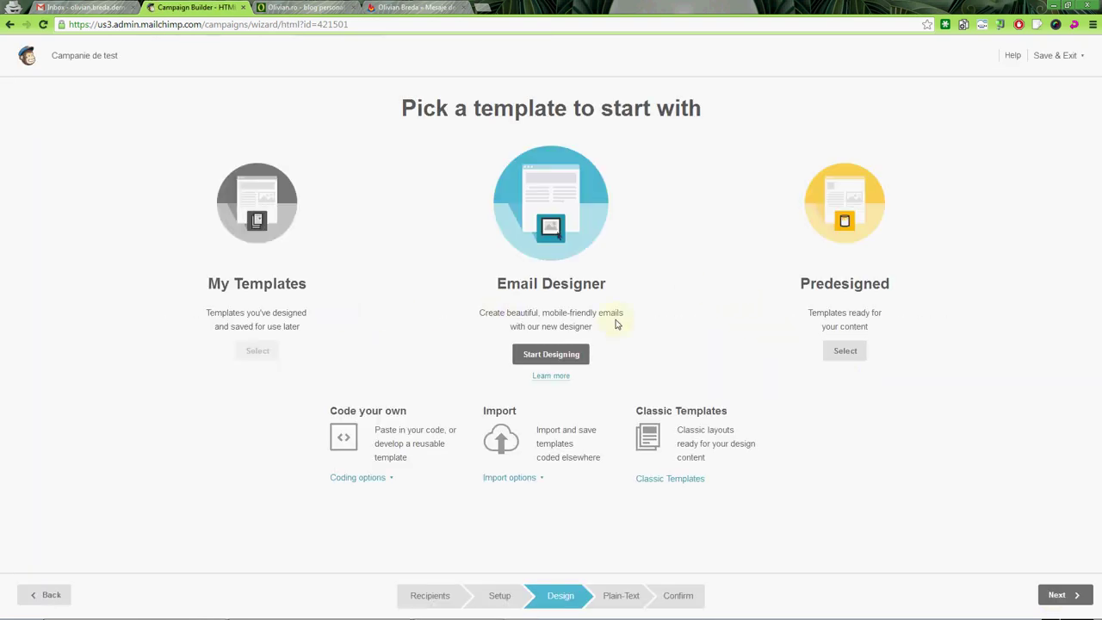
# Choose the predesigned Android & iPhone 1A template and continue to the Plain-Text version.
pyautogui.click(845, 350)
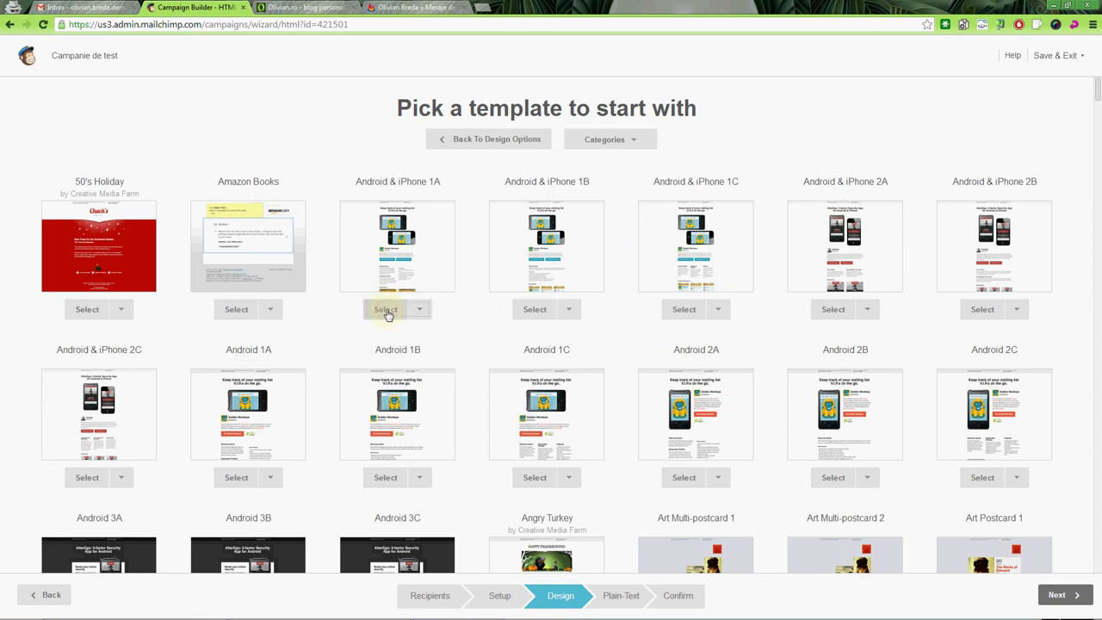
pyautogui.click(388, 311)
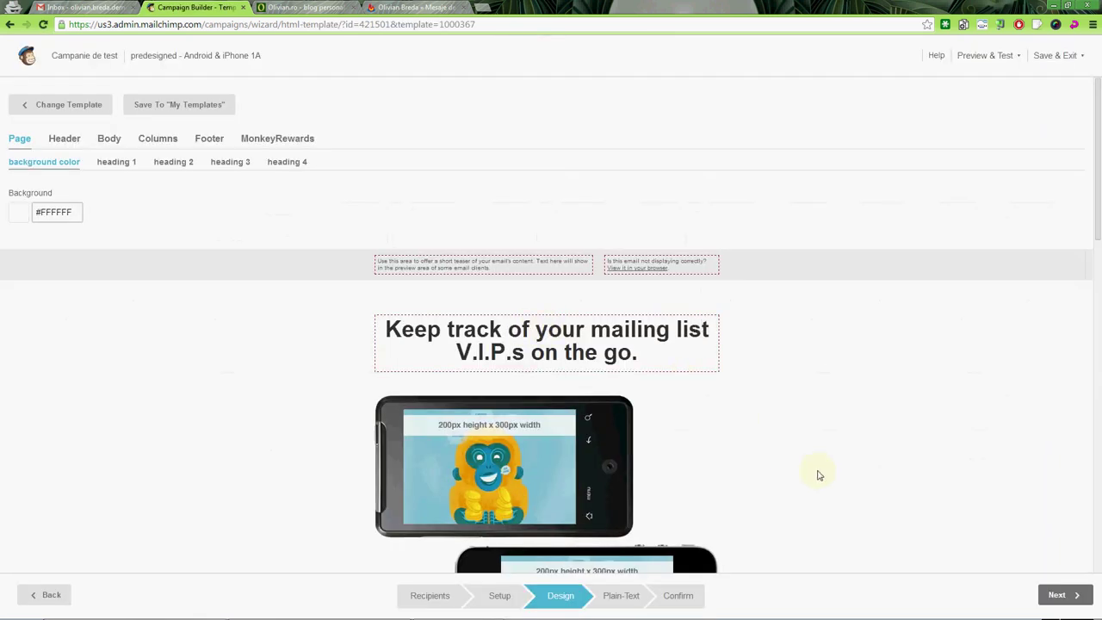
pyautogui.click(1055, 596)
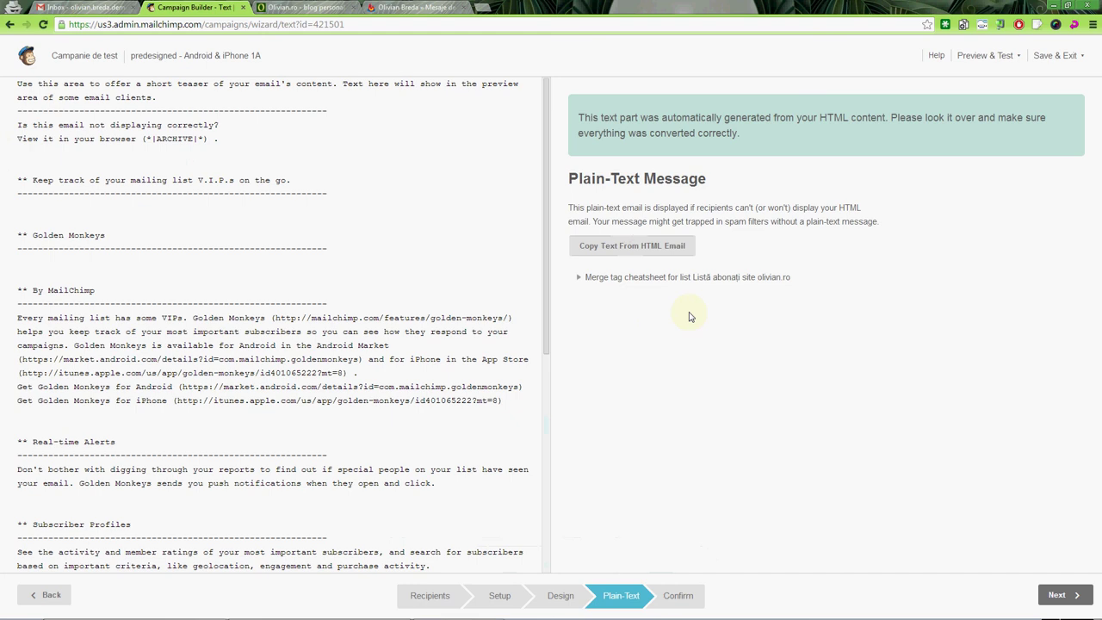
# Jump to the Confirm step and review the checklist showing everything ready to send.
pyautogui.click(677, 595)
pyautogui.scroll(-2, 659, 336)
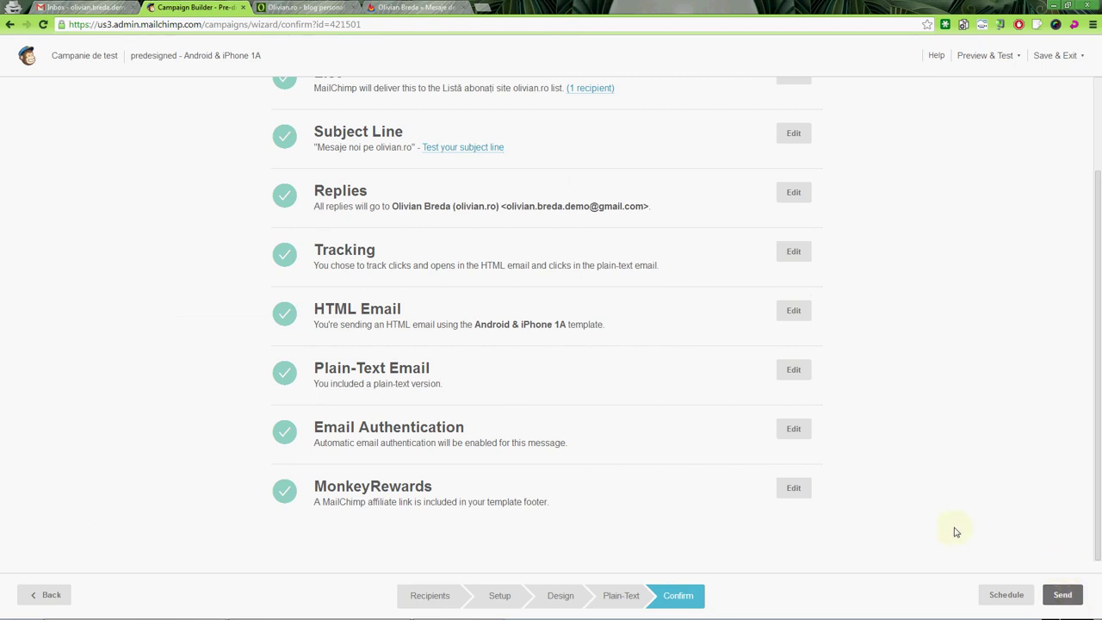
pyautogui.scroll(1, 951, 520)
pyautogui.scroll(2, 951, 519)
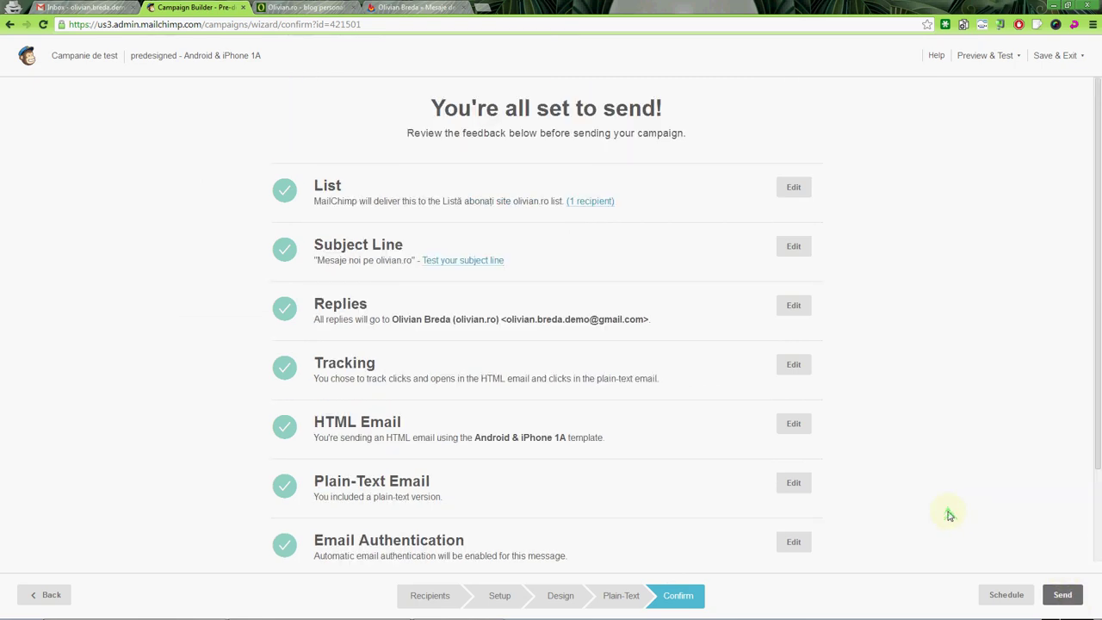
pyautogui.click(1056, 56)
# Save 'Campanie de test' as a draft, dismiss the Campaigns and Lists tips, and return to Campaigns.
pyautogui.click(1029, 110)
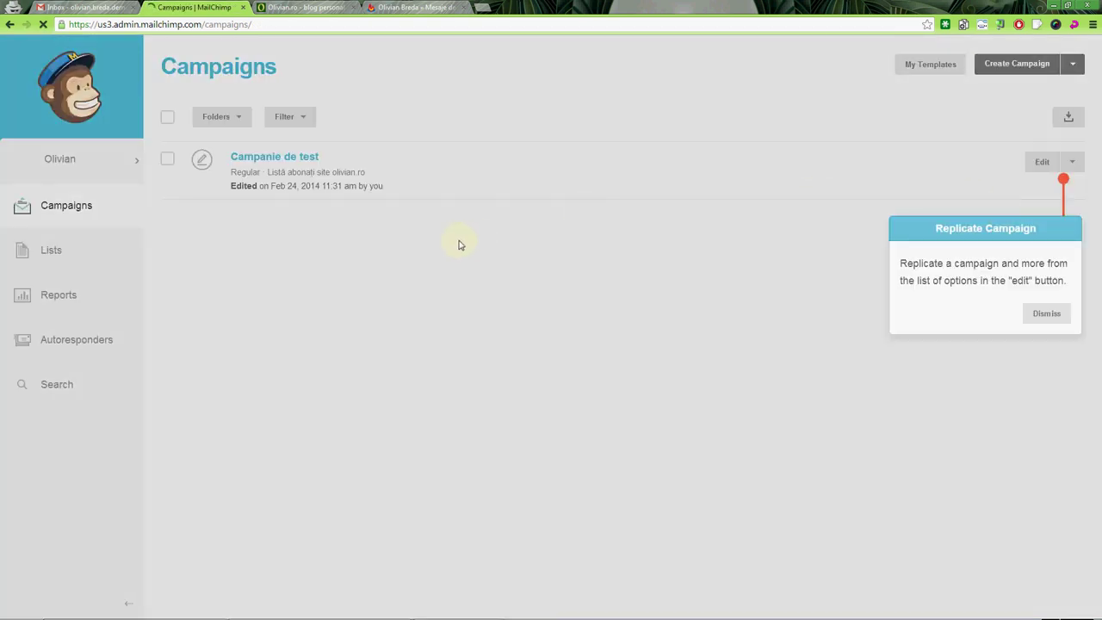
pyautogui.click(1047, 313)
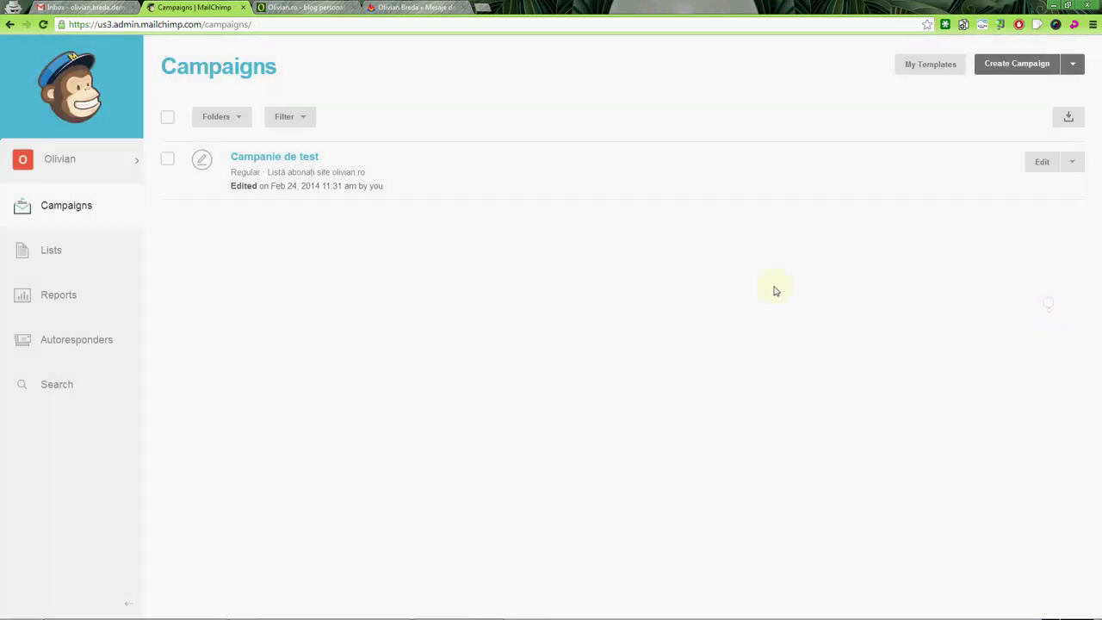
pyautogui.click(96, 261)
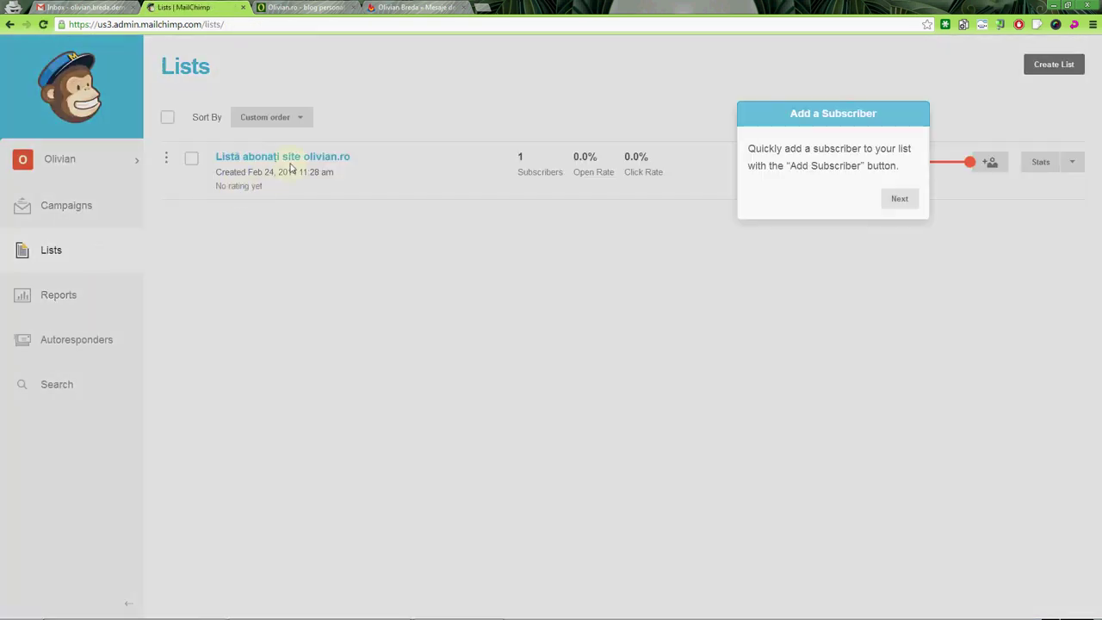
pyautogui.click(902, 200)
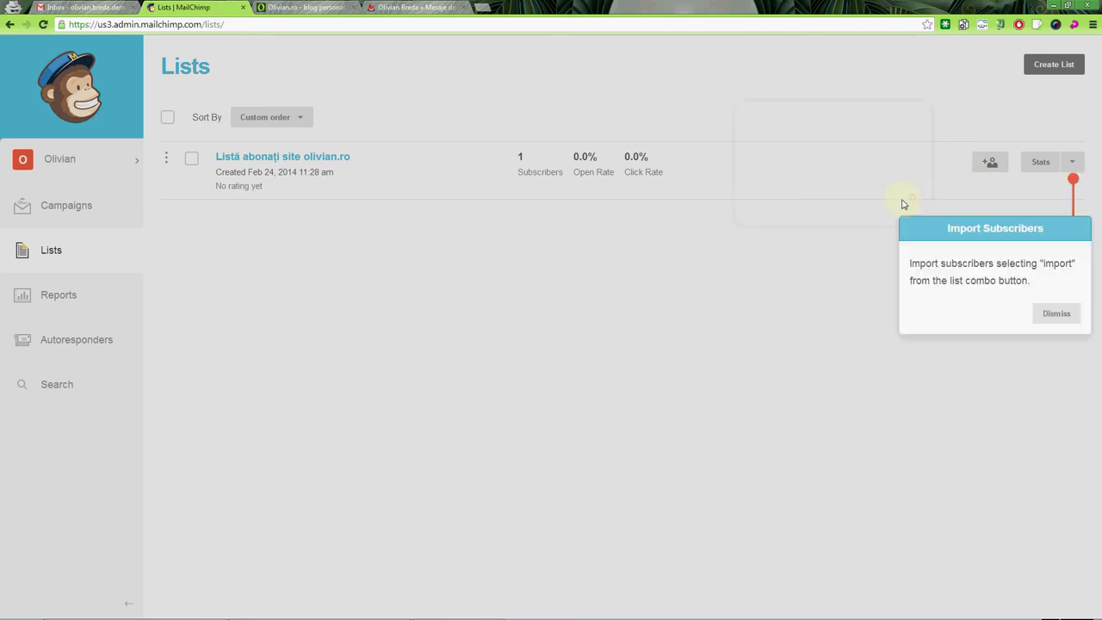
pyautogui.click(1055, 313)
pyautogui.click(54, 204)
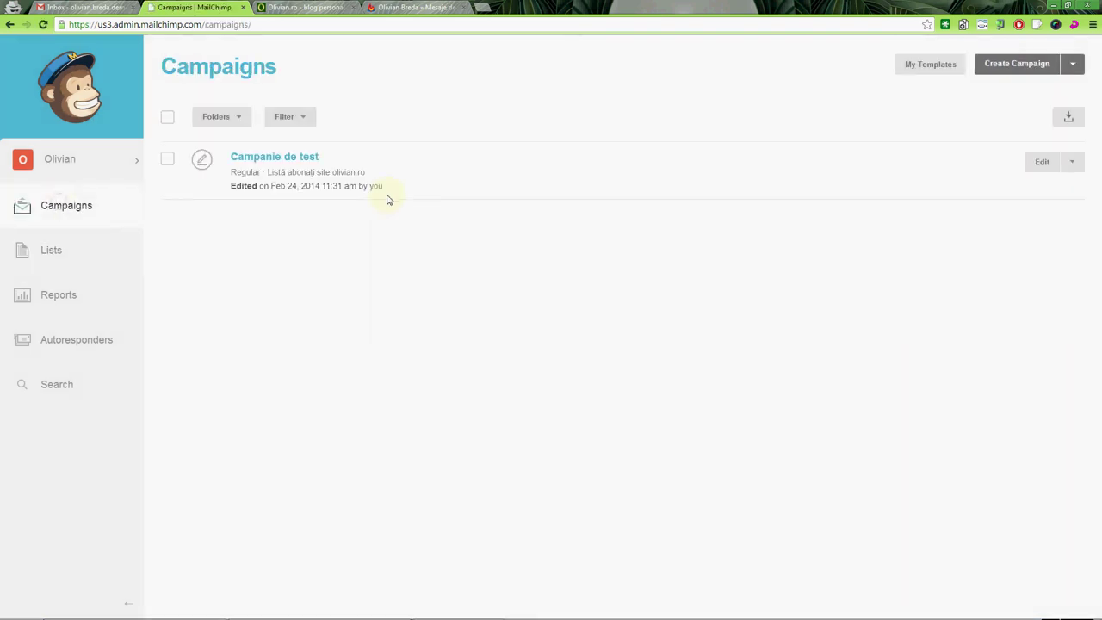